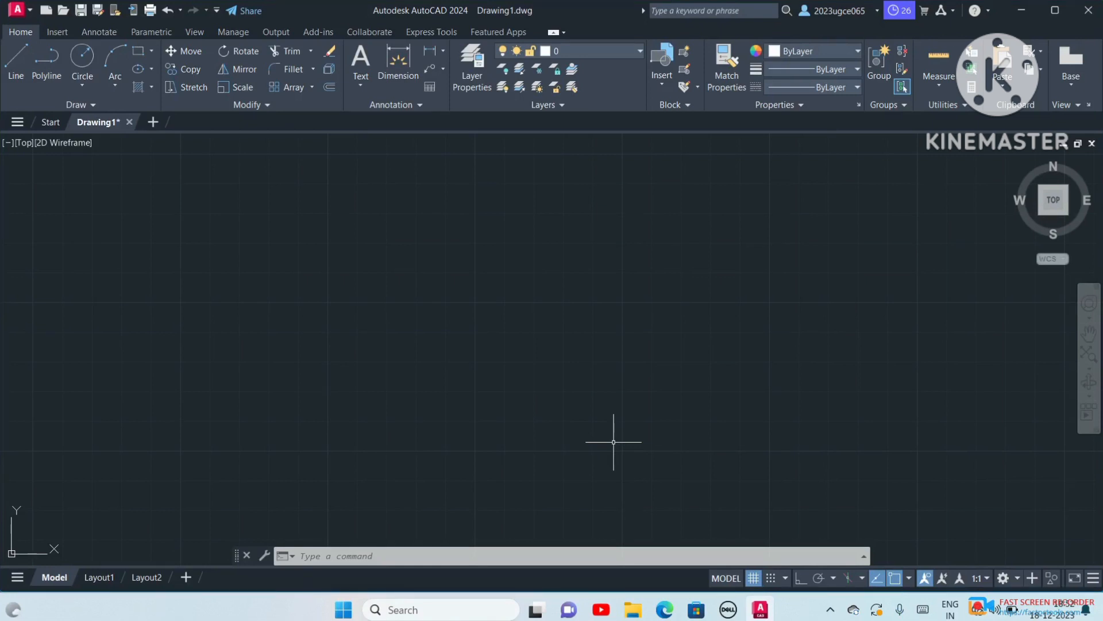
click(328, 88)
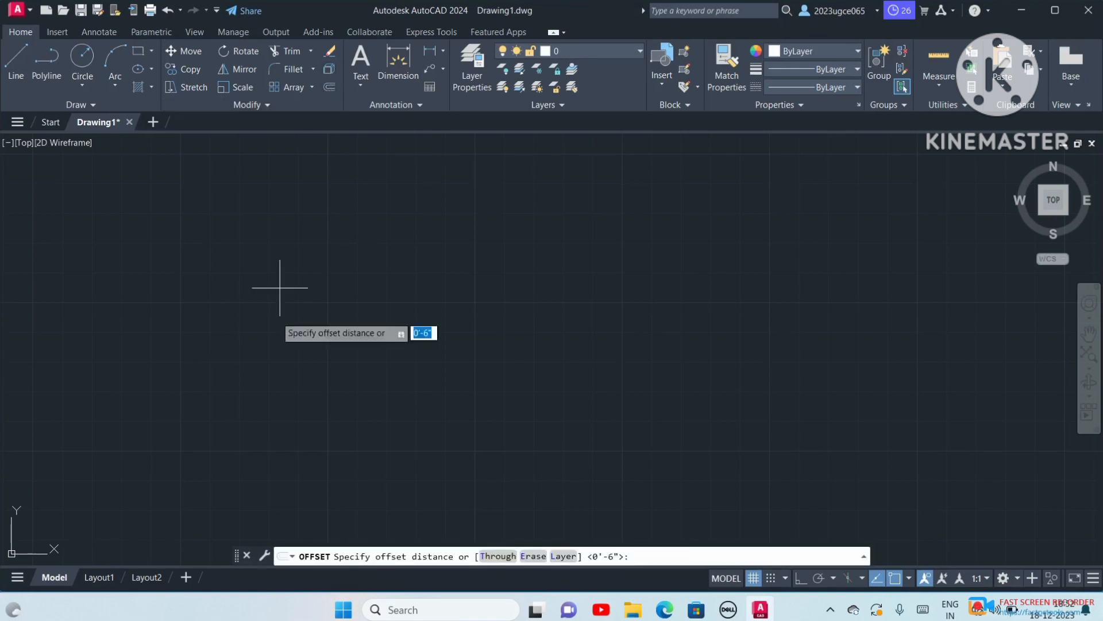
key(Escape)
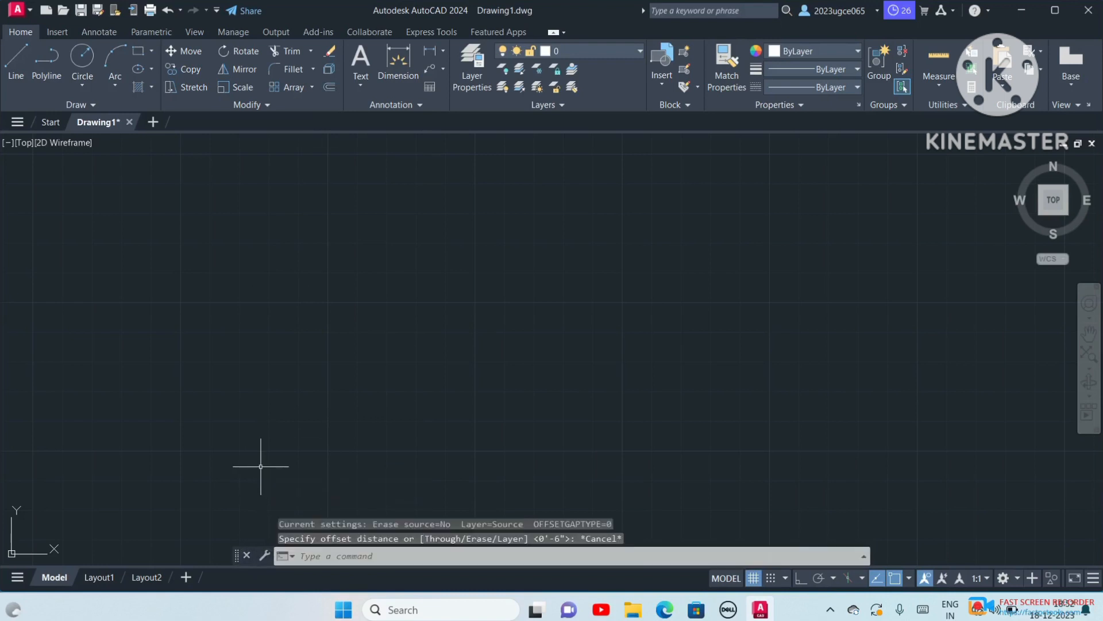
text(o)
key(Return)
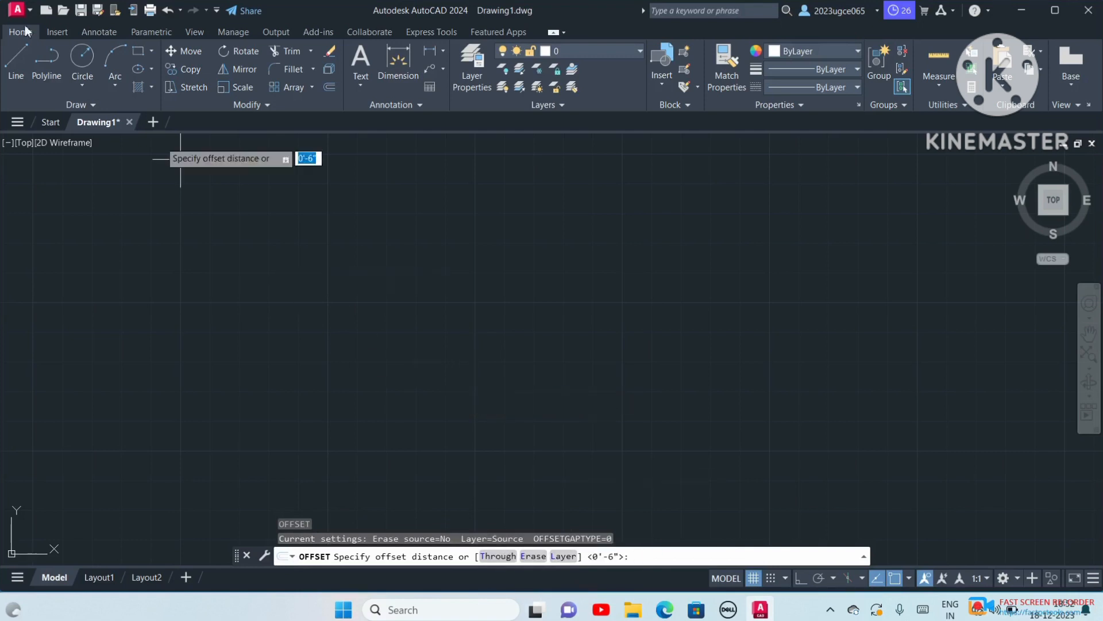
key(Escape)
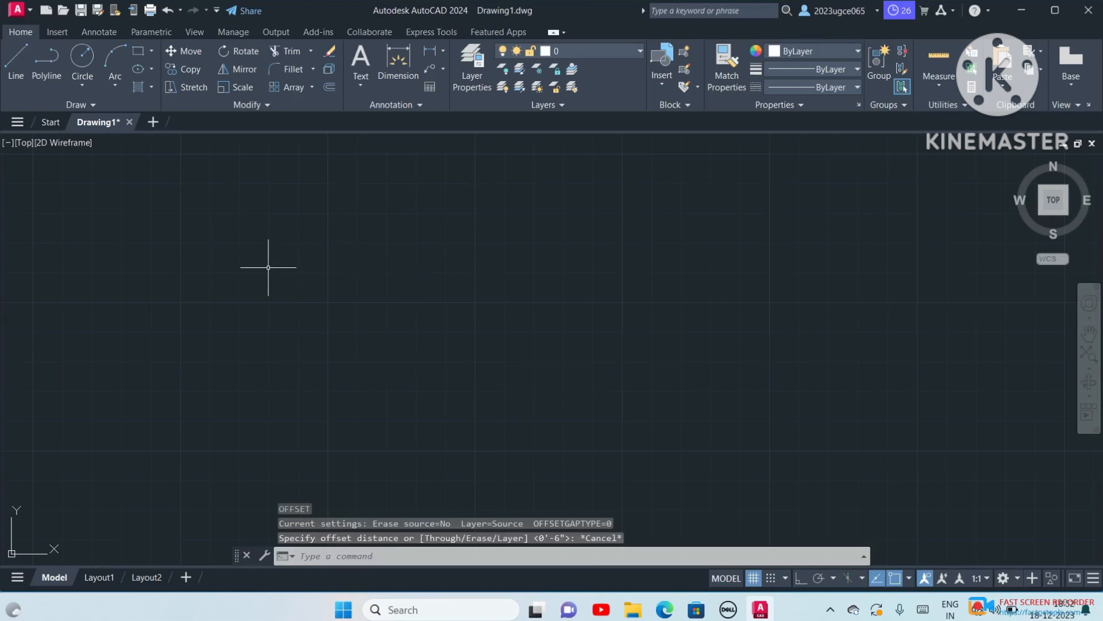
Draw a circle with a radius of 2 feet in the empty drawing area.
click(81, 60)
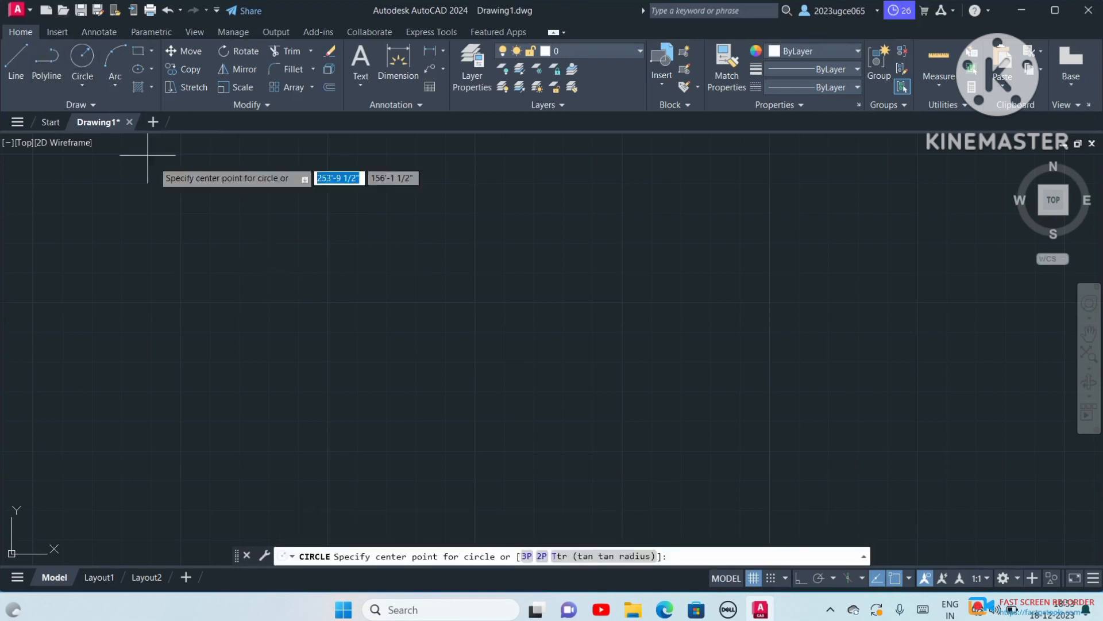
click(378, 285)
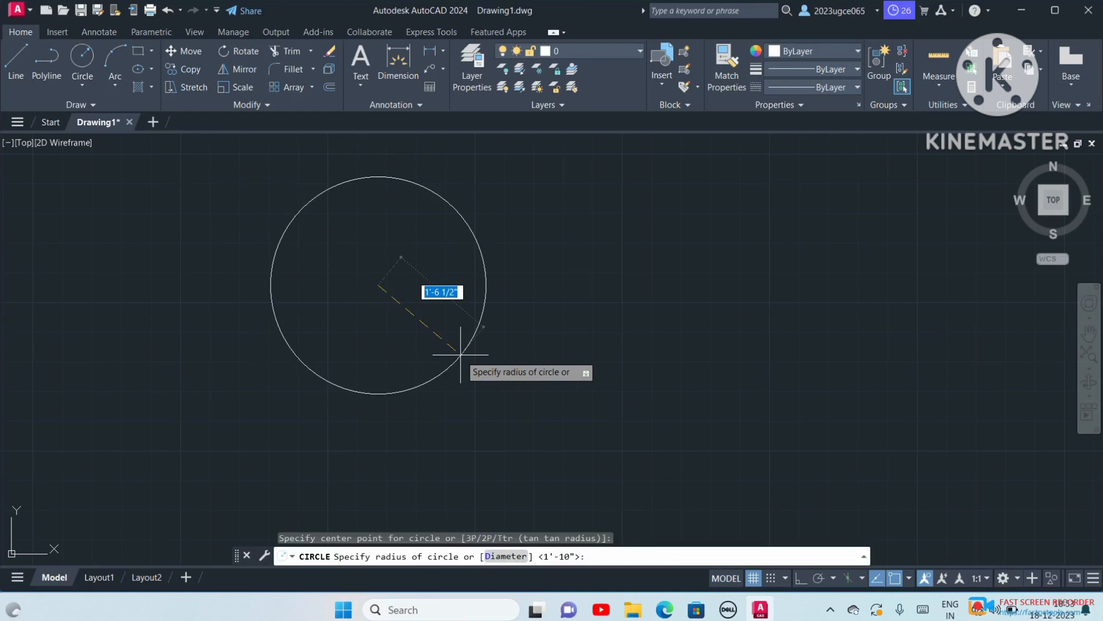
text(2)
key(Return)
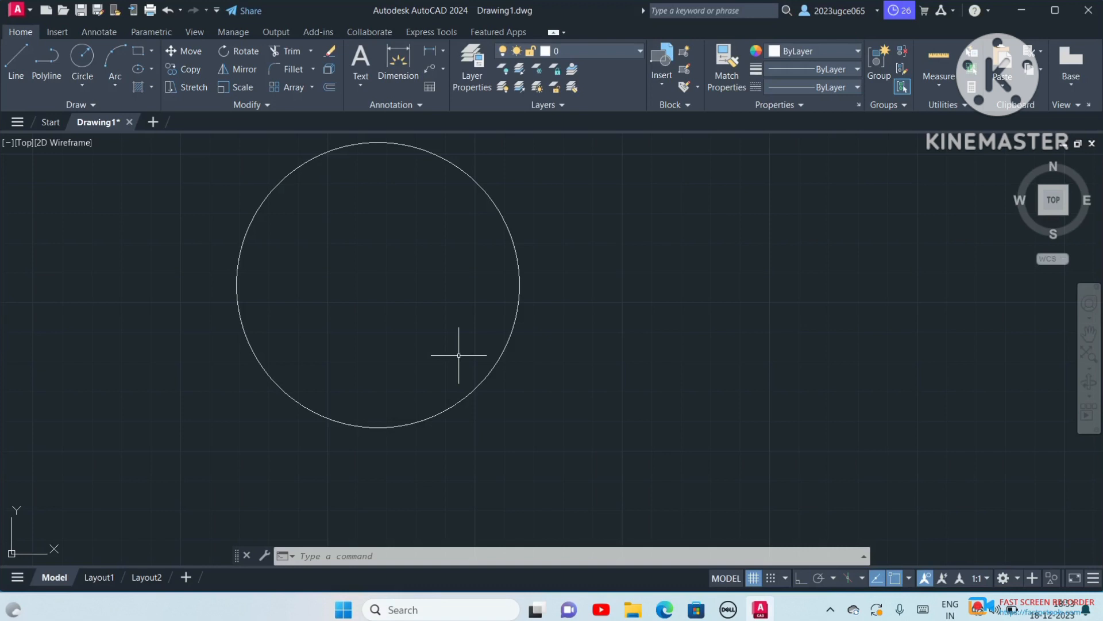
Offset the circle outward by 4 inches to make a larger concentric circle.
text(o)
key(Return)
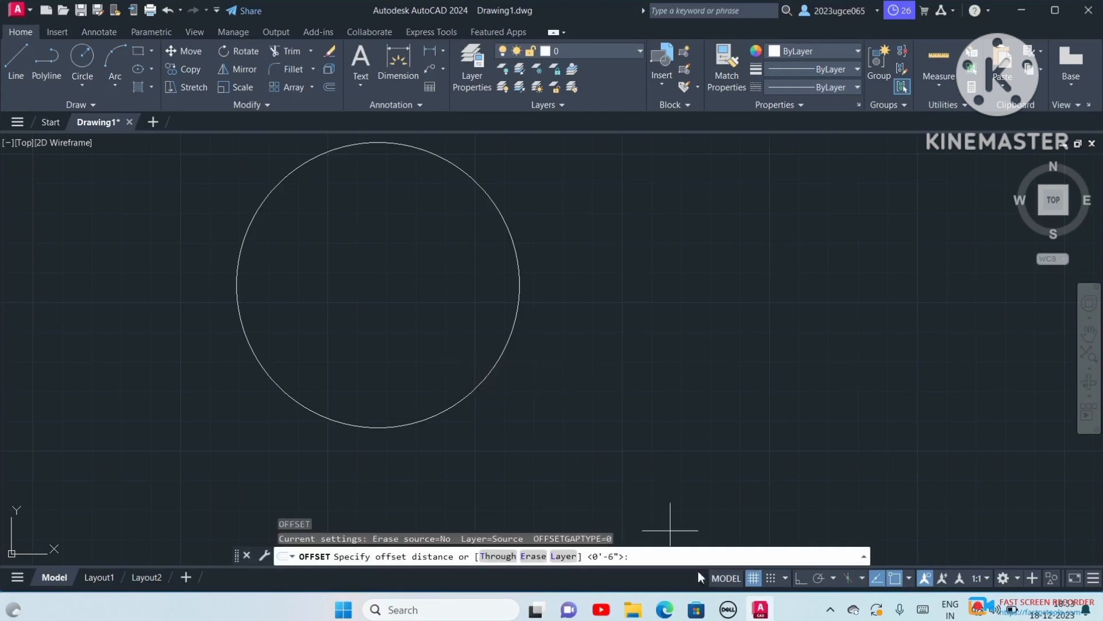
text(4)
key(Return)
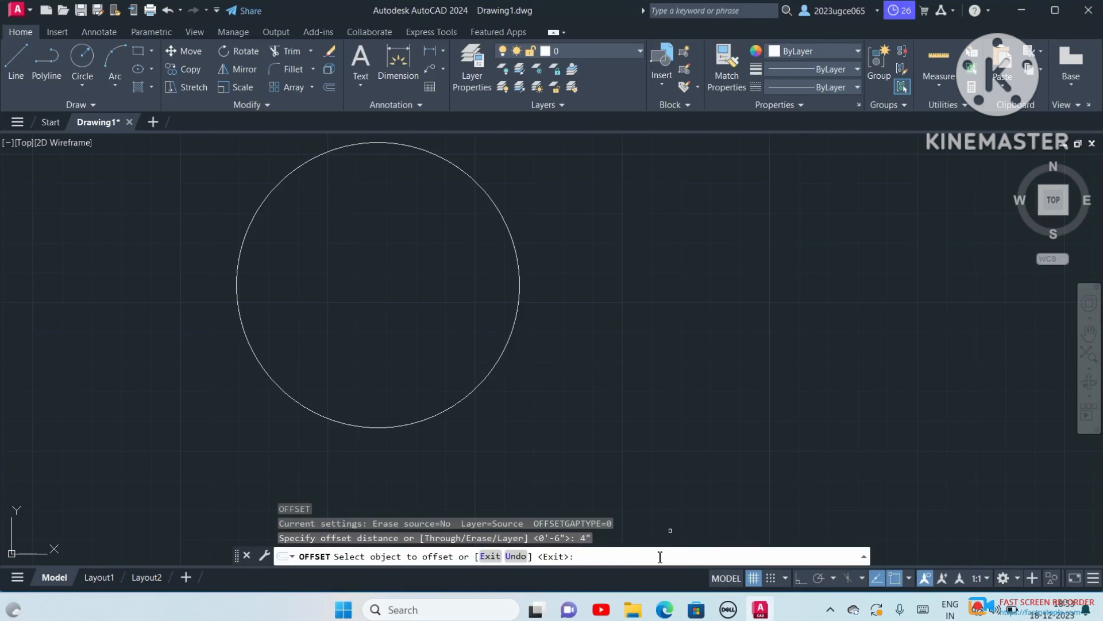
click(537, 393)
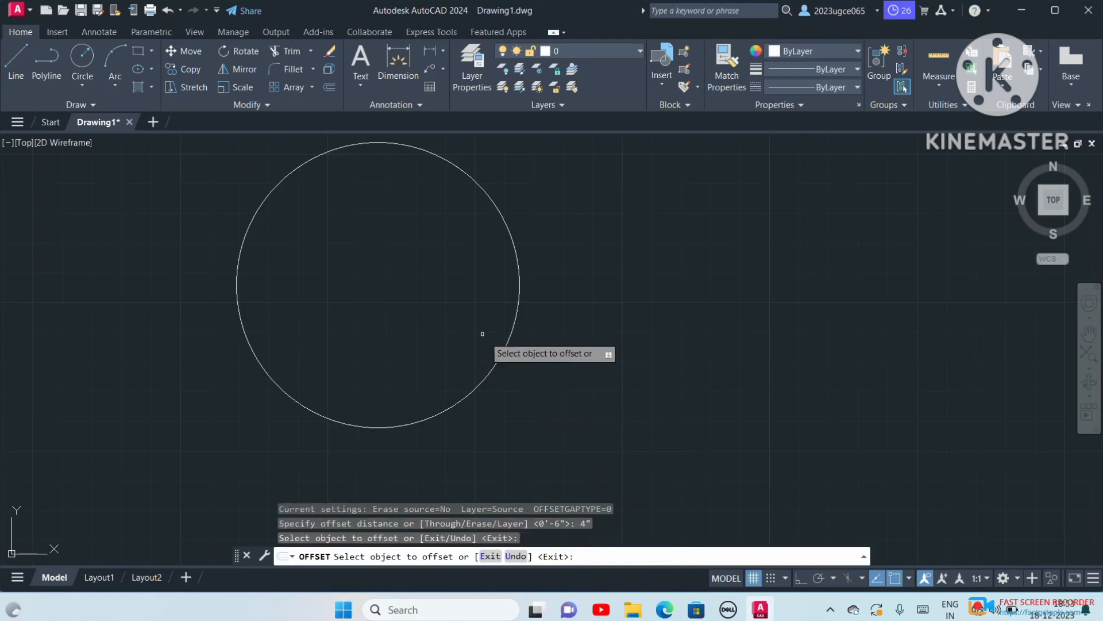
click(536, 390)
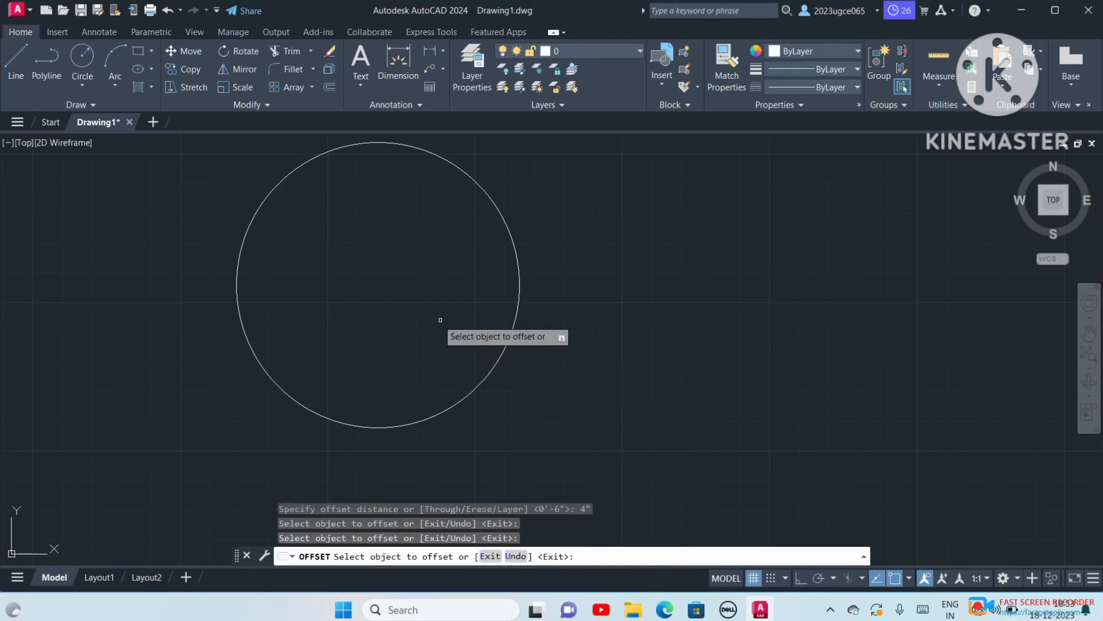
click(484, 379)
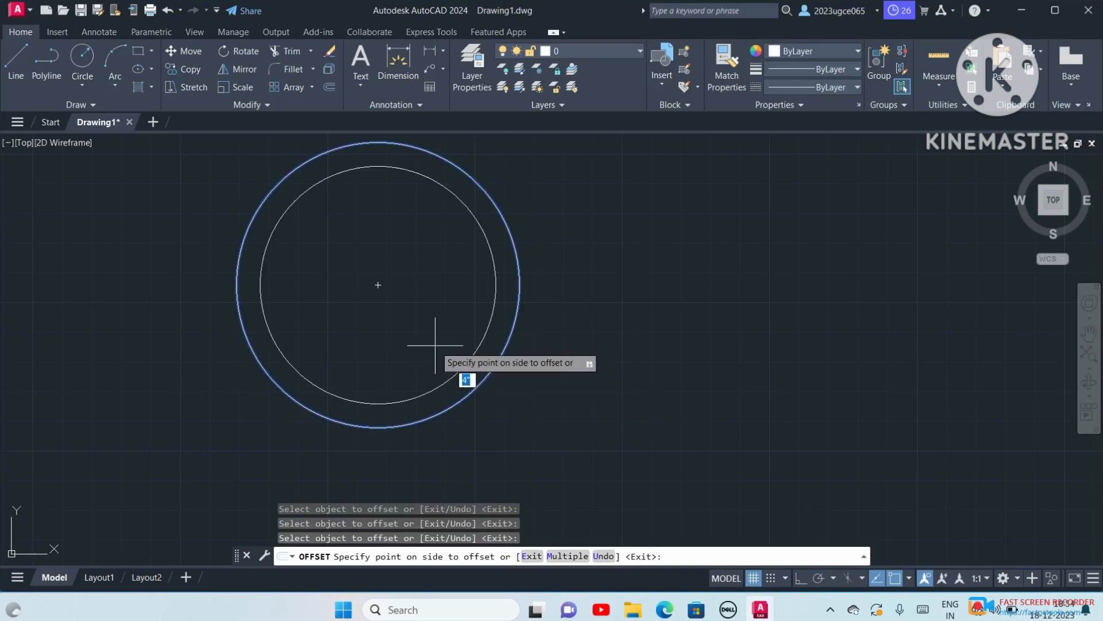
click(539, 415)
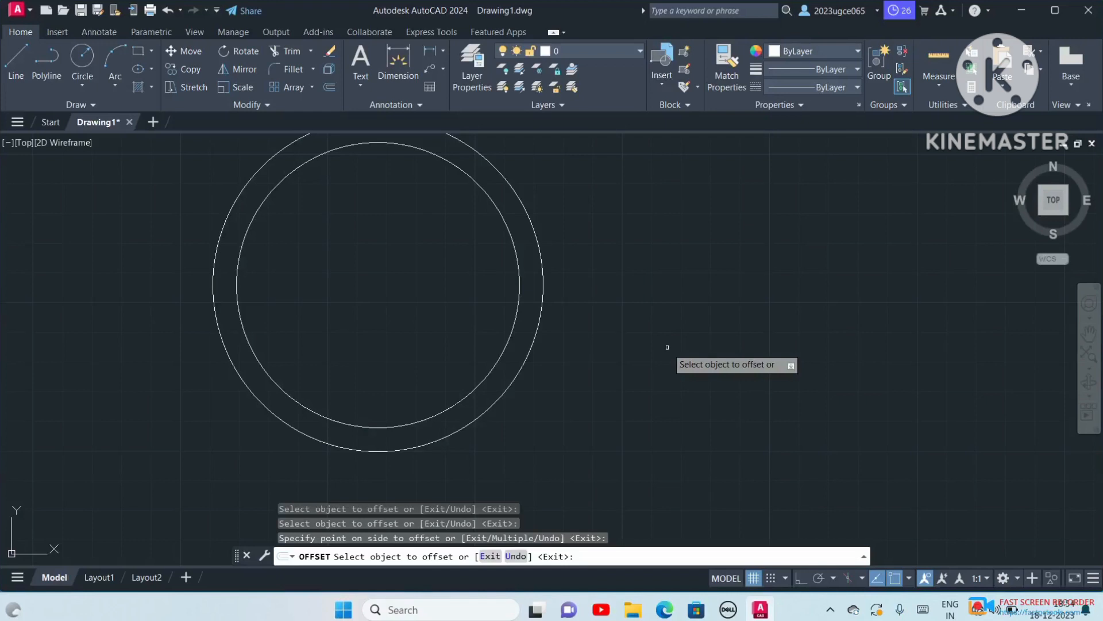
key(Escape)
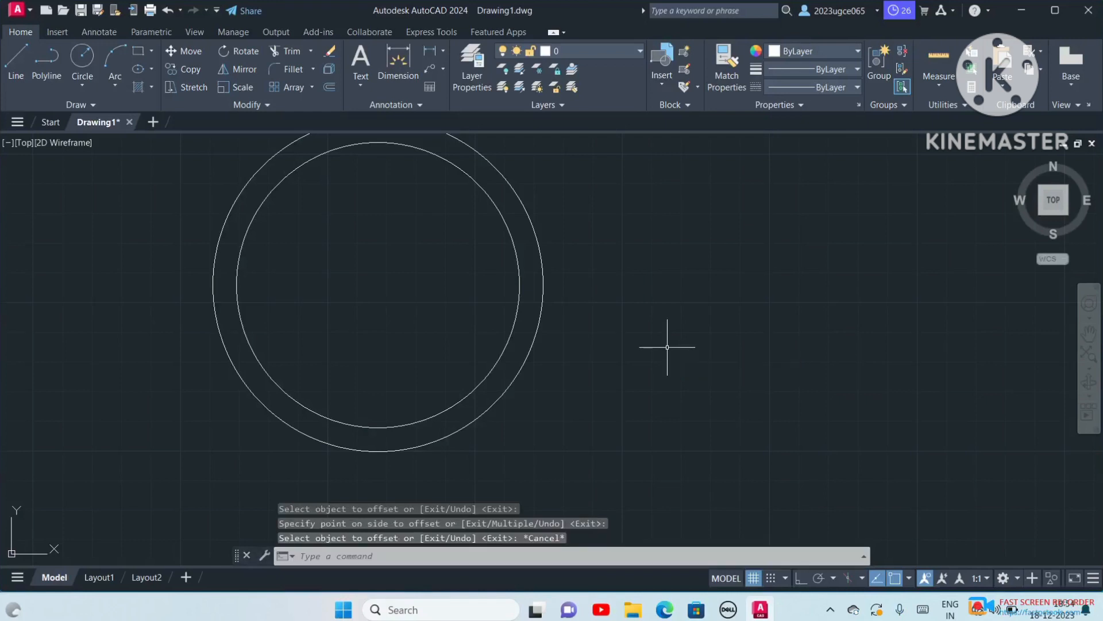
Check the gap between the two concentric circles with a trial linear dimension, without placing it.
click(425, 51)
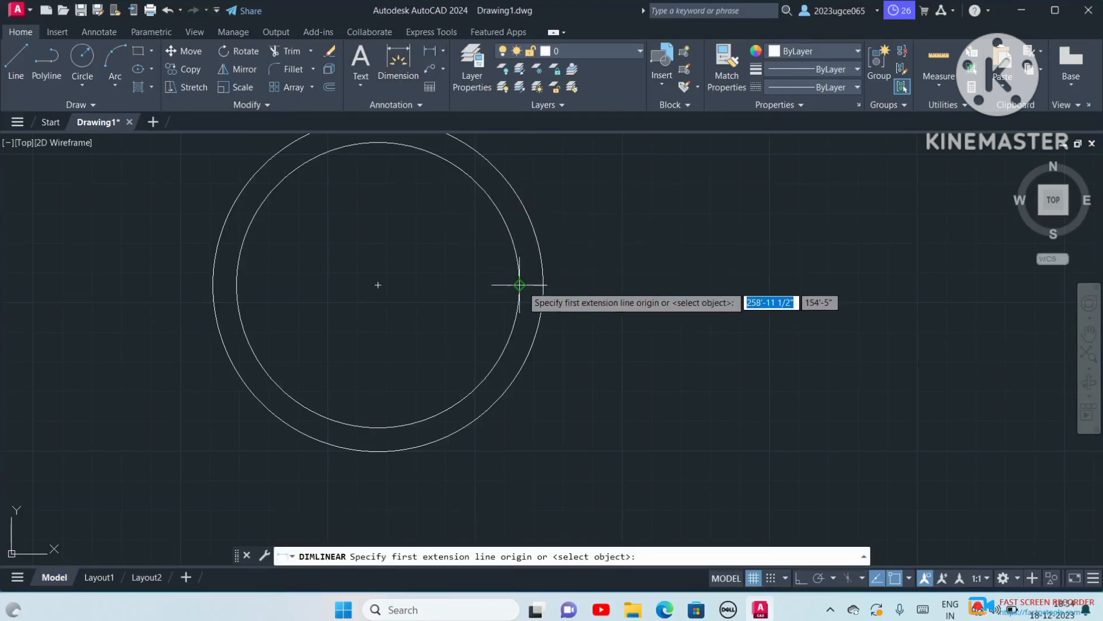
click(543, 285)
click(543, 285)
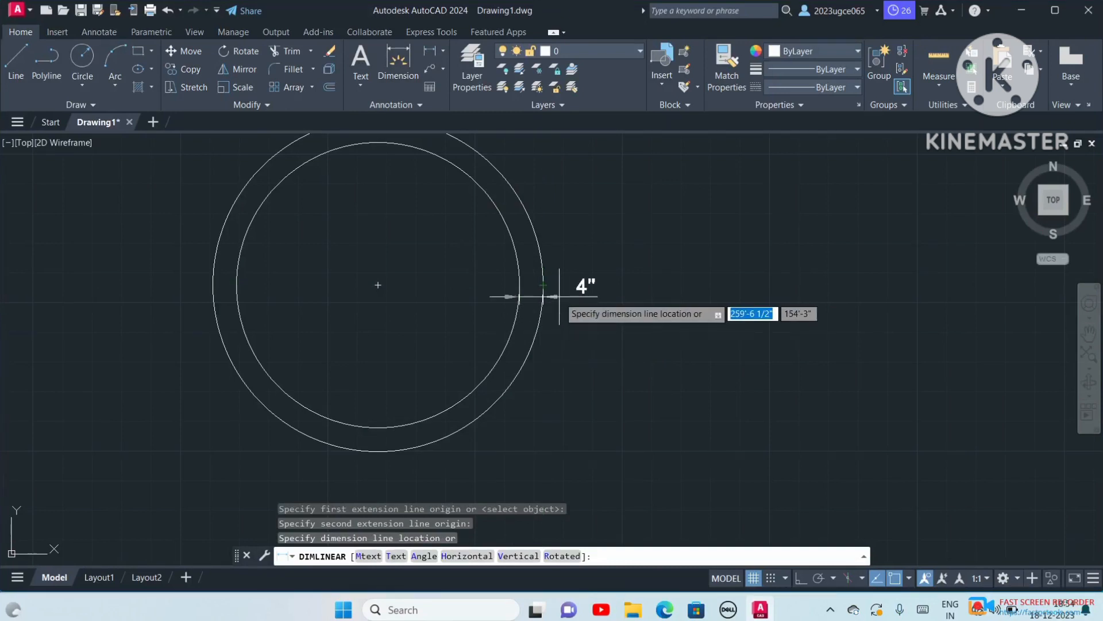
key(Escape)
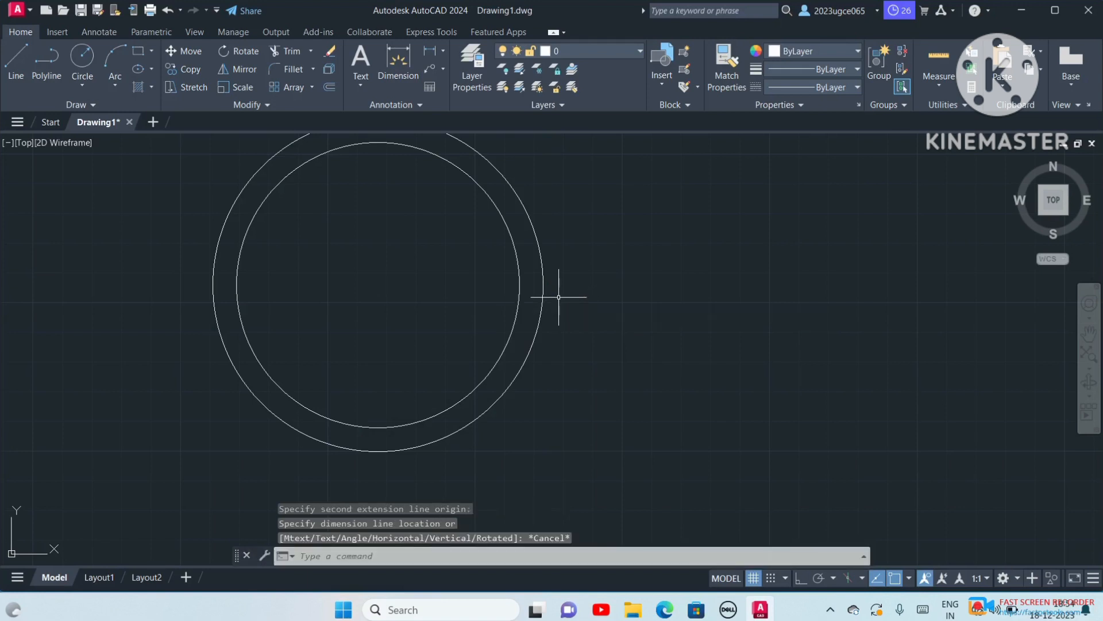
Offset the outer circle with the Through option, passing the new circle through a freely chosen point outside it.
text(o)
key(Return)
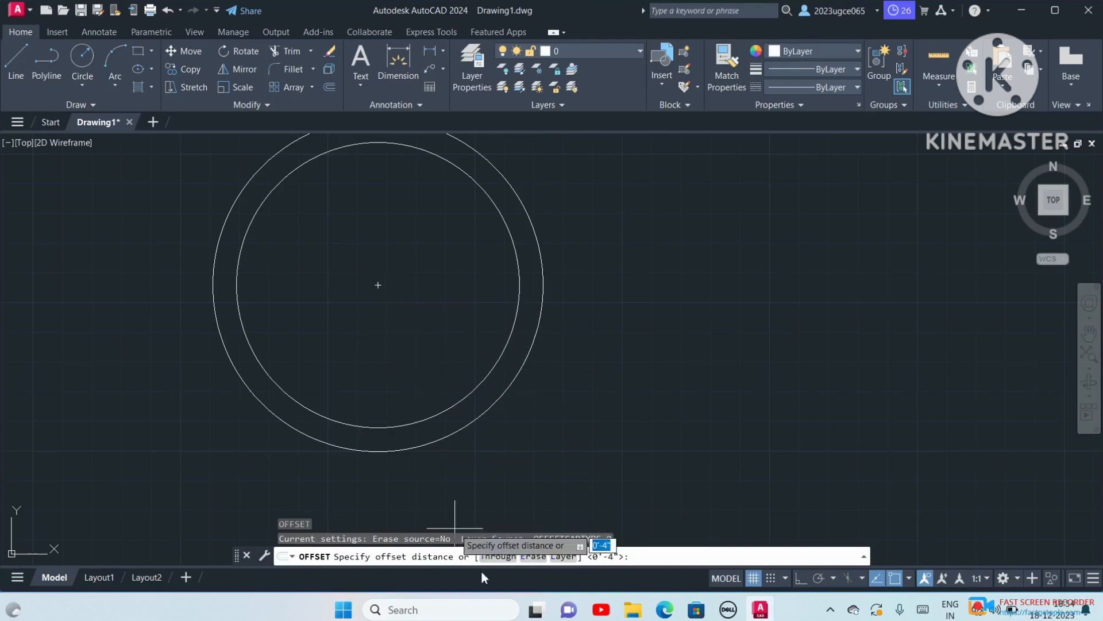
click(498, 557)
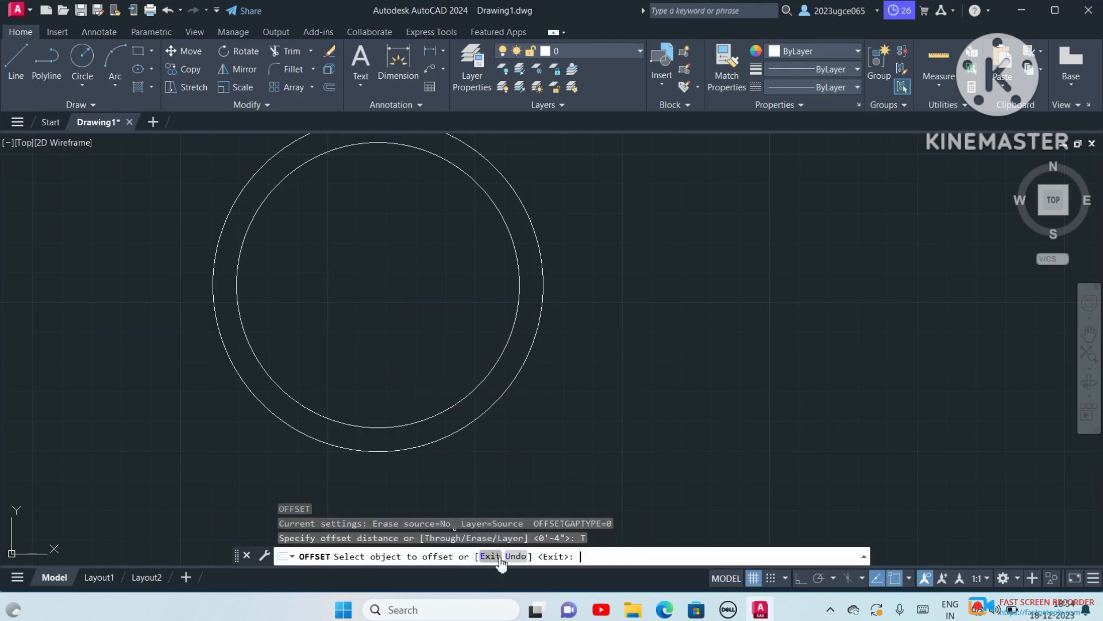
click(522, 404)
click(505, 392)
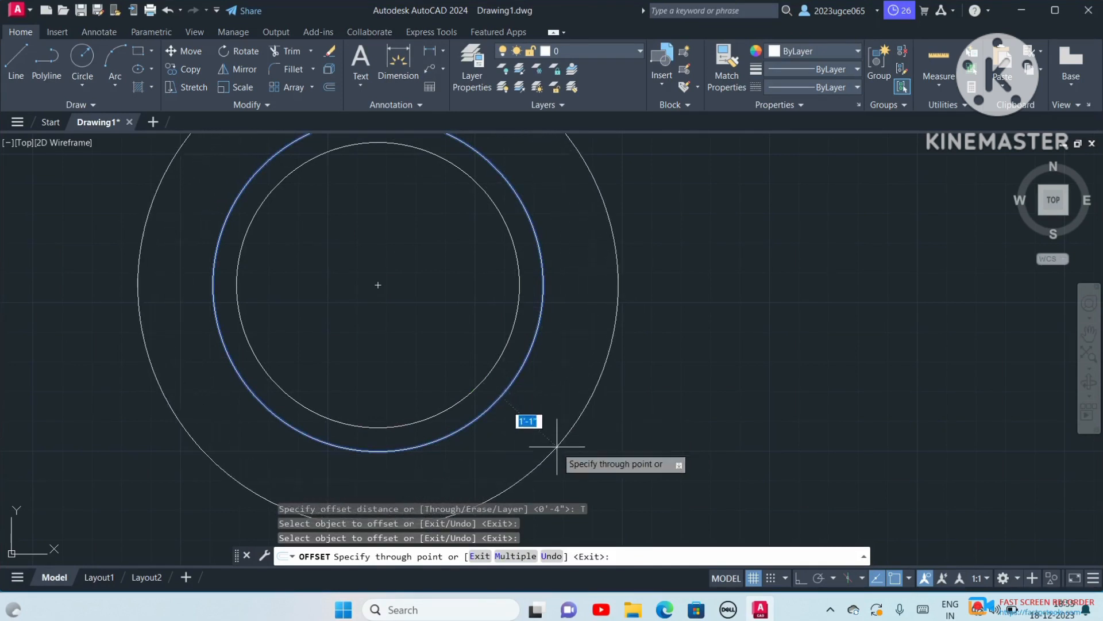
click(526, 439)
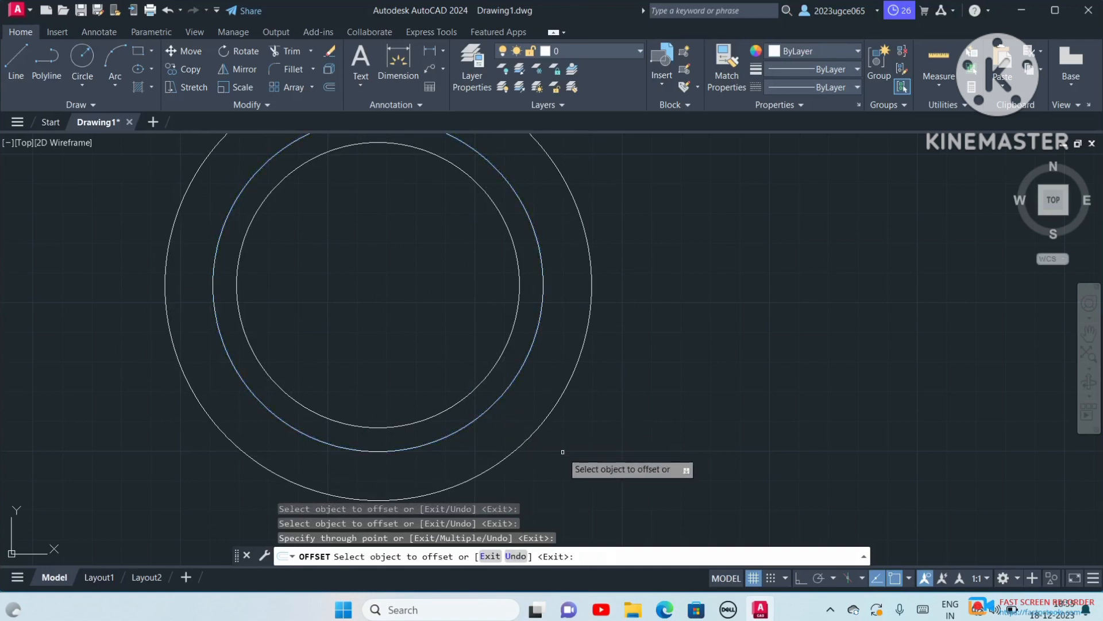
key(Escape)
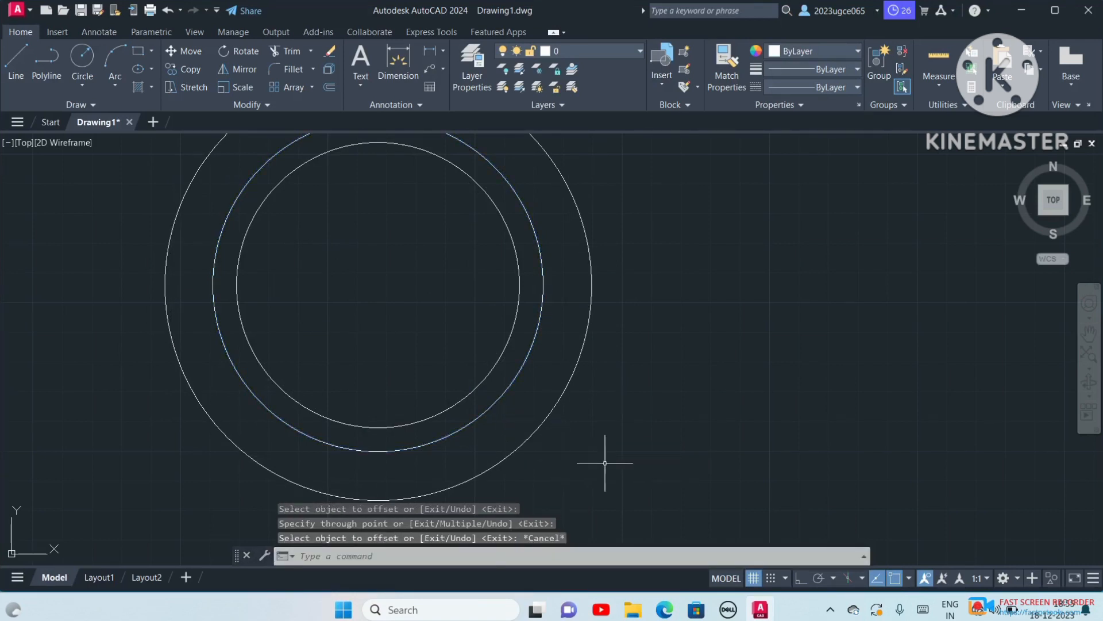
Erase all three concentric circles and draw a new, smaller circle freehand.
key(ctrl+a)
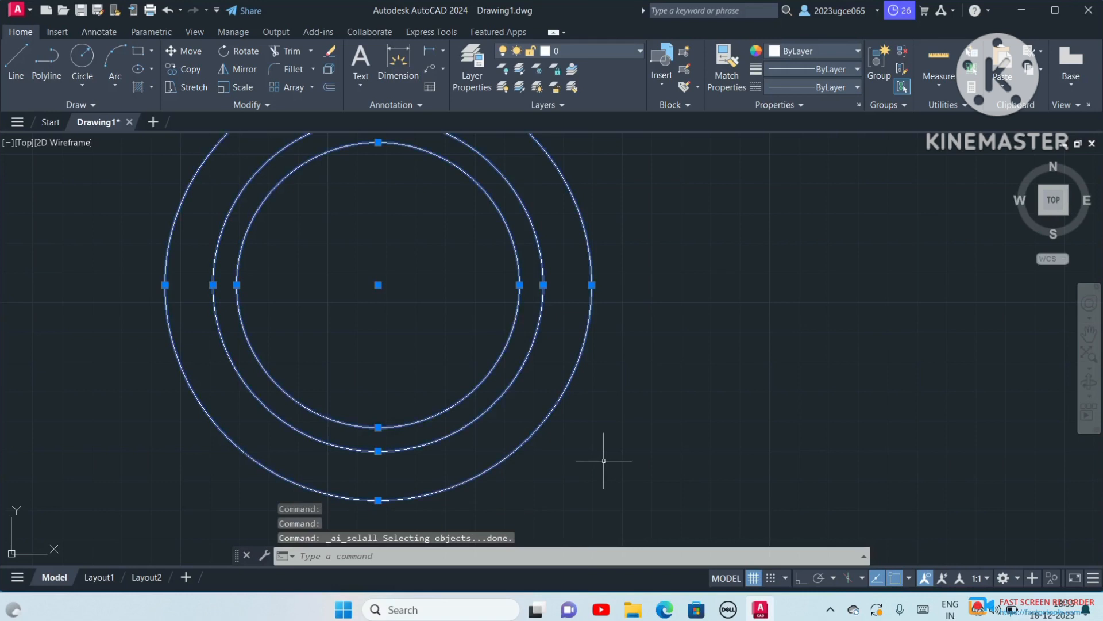
key(Delete)
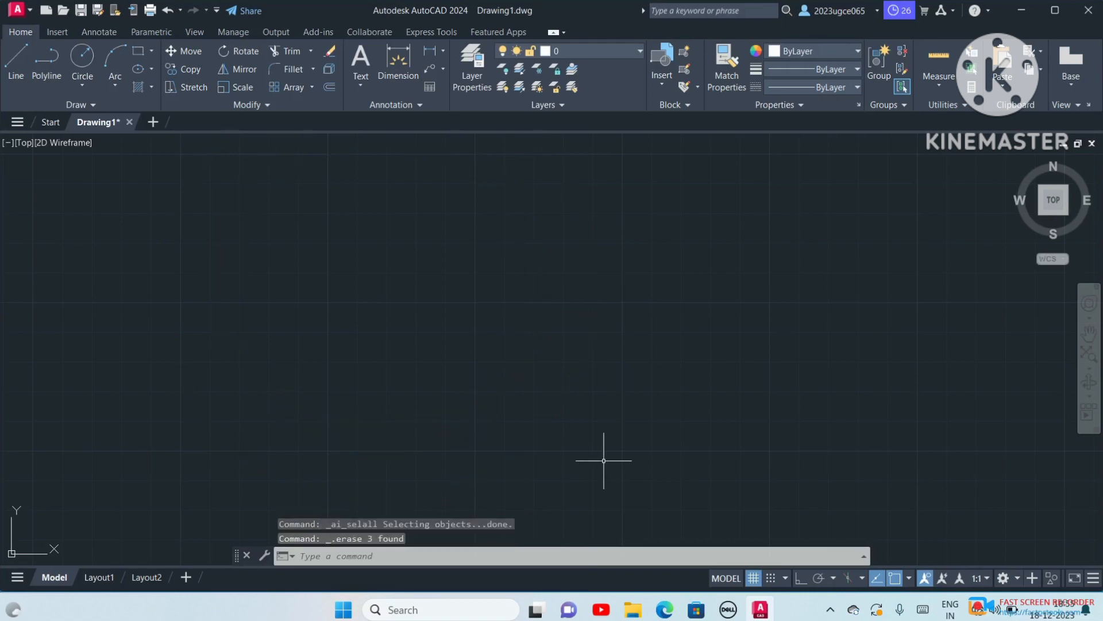
click(80, 57)
click(287, 263)
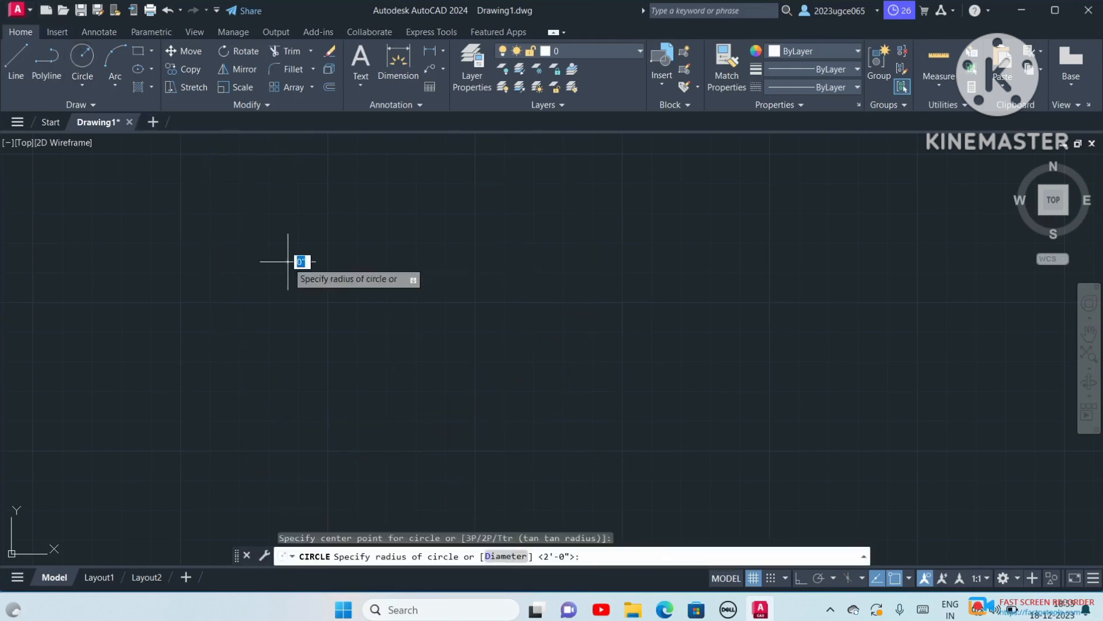
click(364, 311)
Offset the circle outward by 4 inches with the Erase option set to Yes, so that the source circle is removed.
text(o)
key(Return)
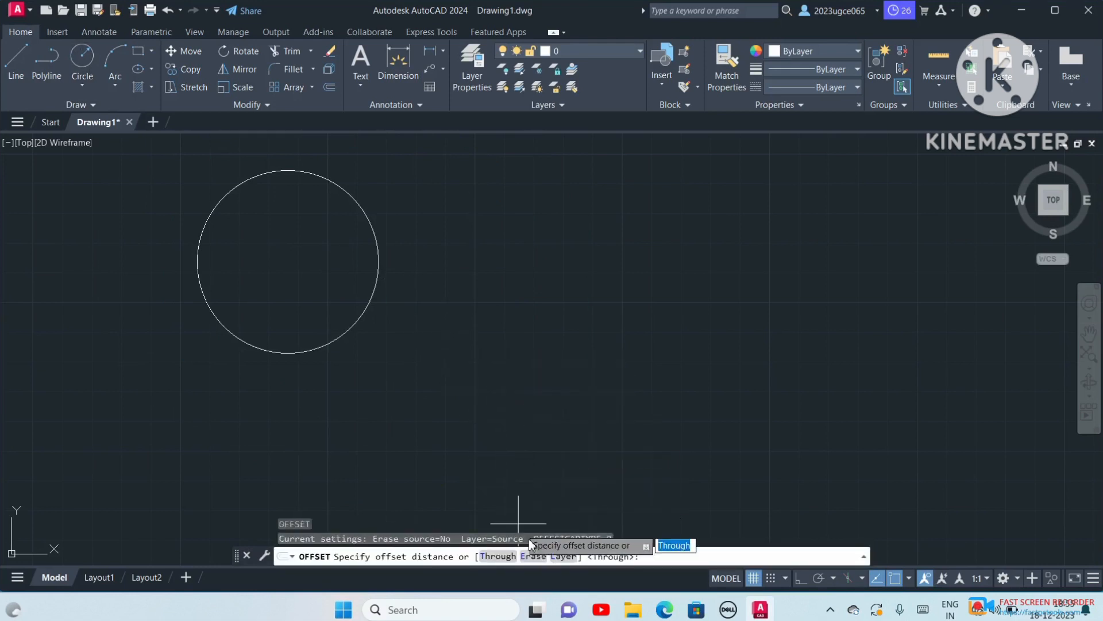
click(533, 555)
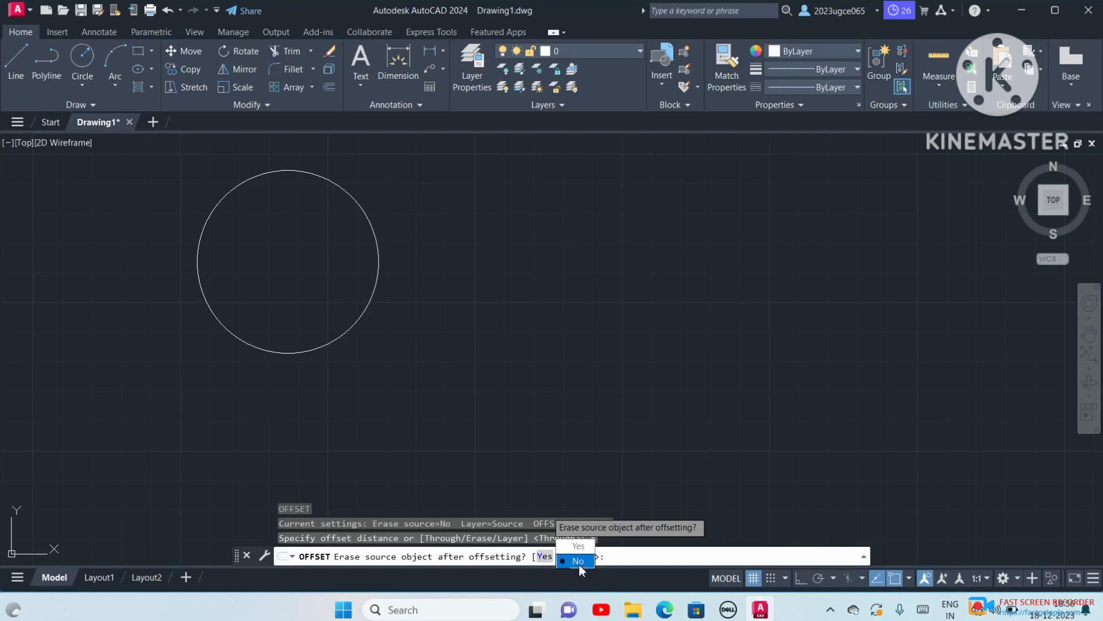
click(578, 546)
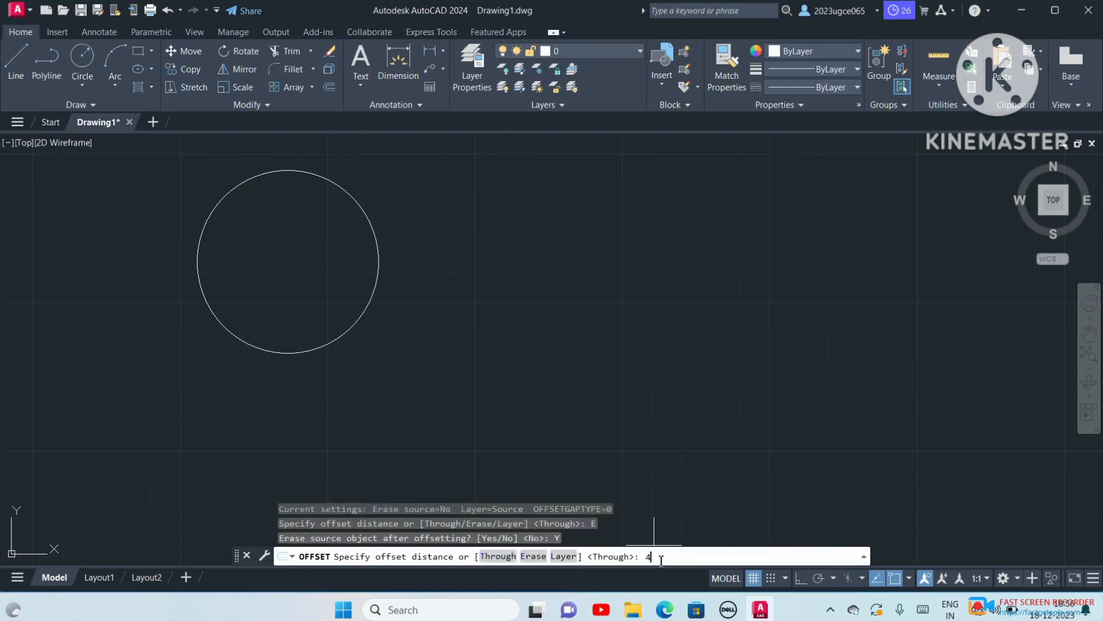
text(4")
key(Return)
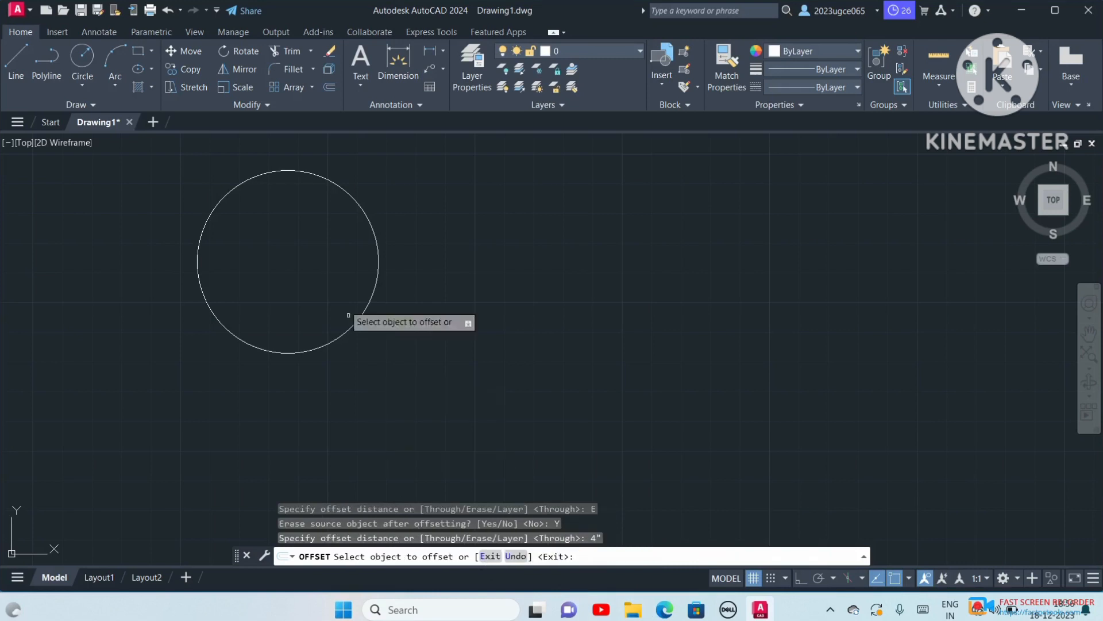
click(375, 284)
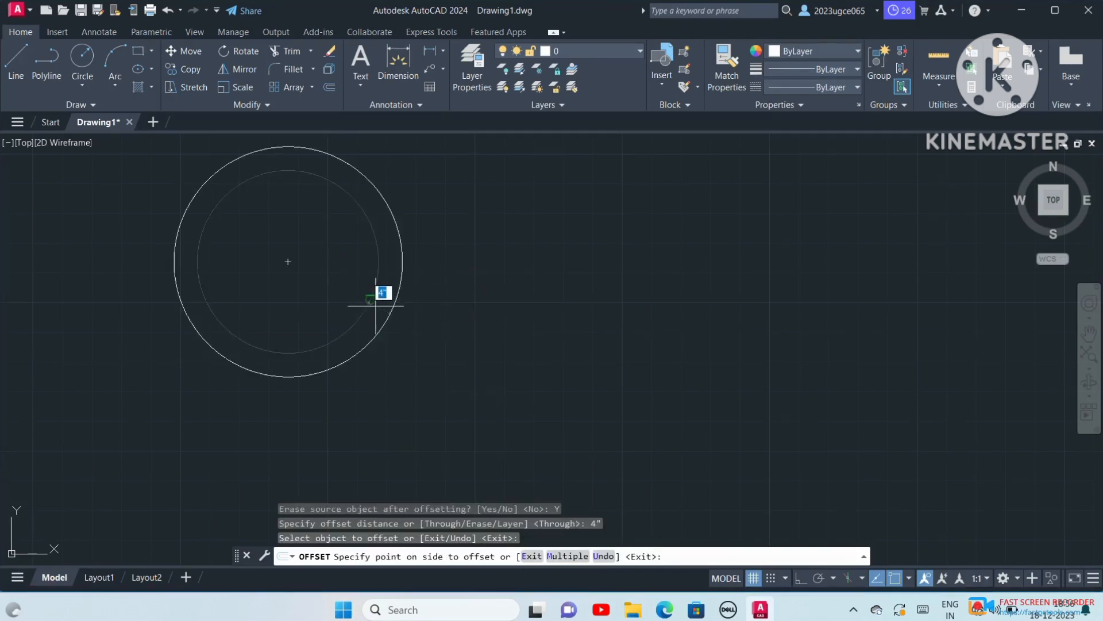
click(390, 312)
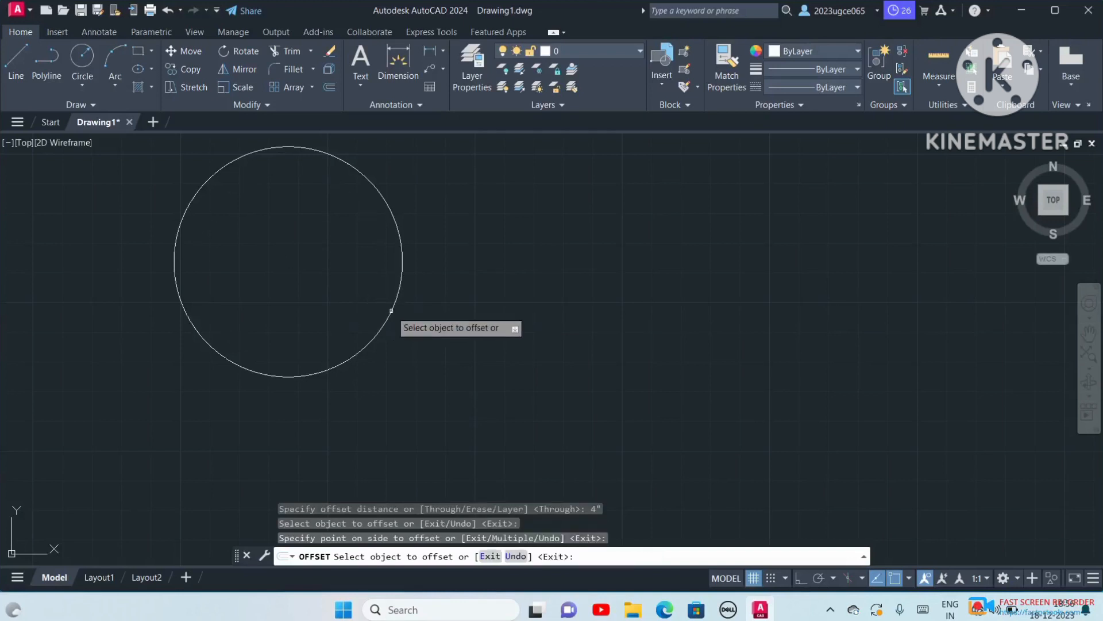
click(386, 318)
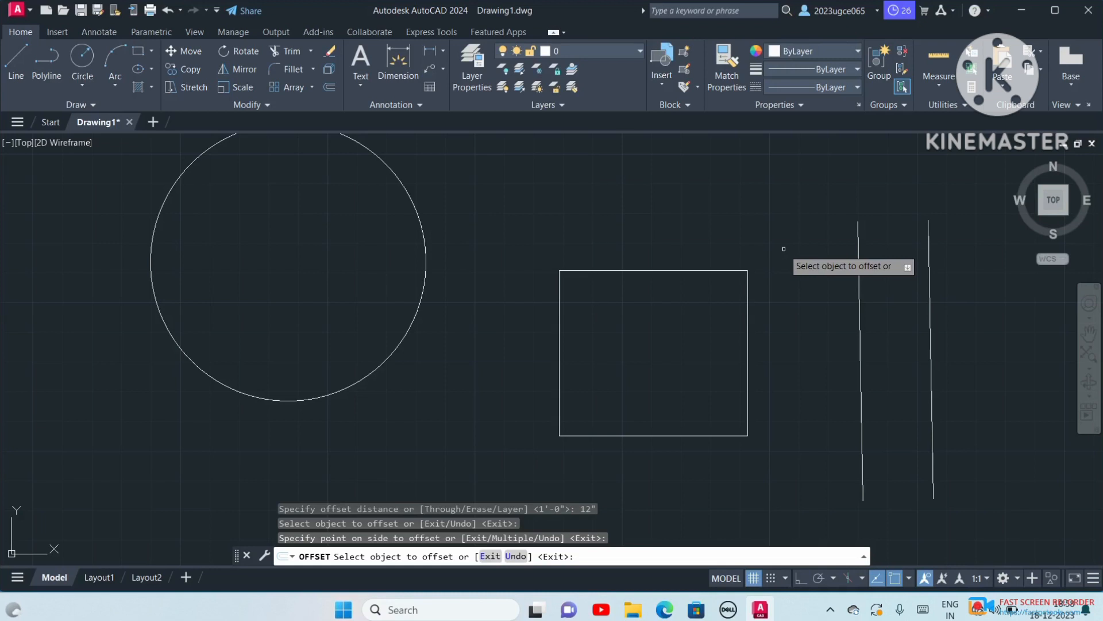
Erase the circle, the rectangle and the two lines, and draw a new wide rectangle freehand.
key(ctrl+a)
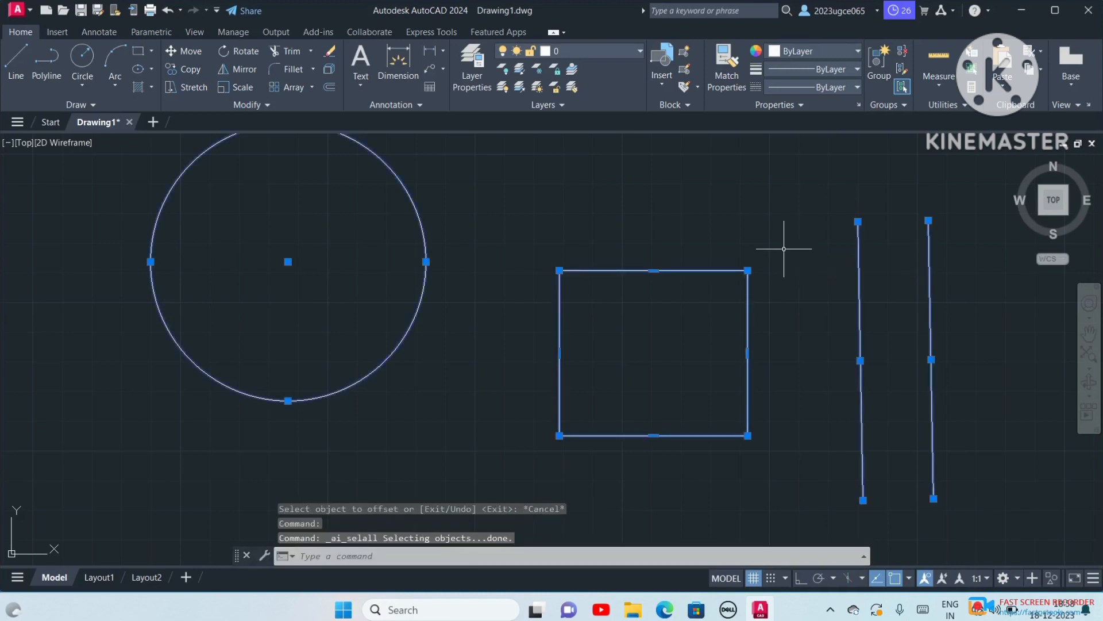
key(Delete)
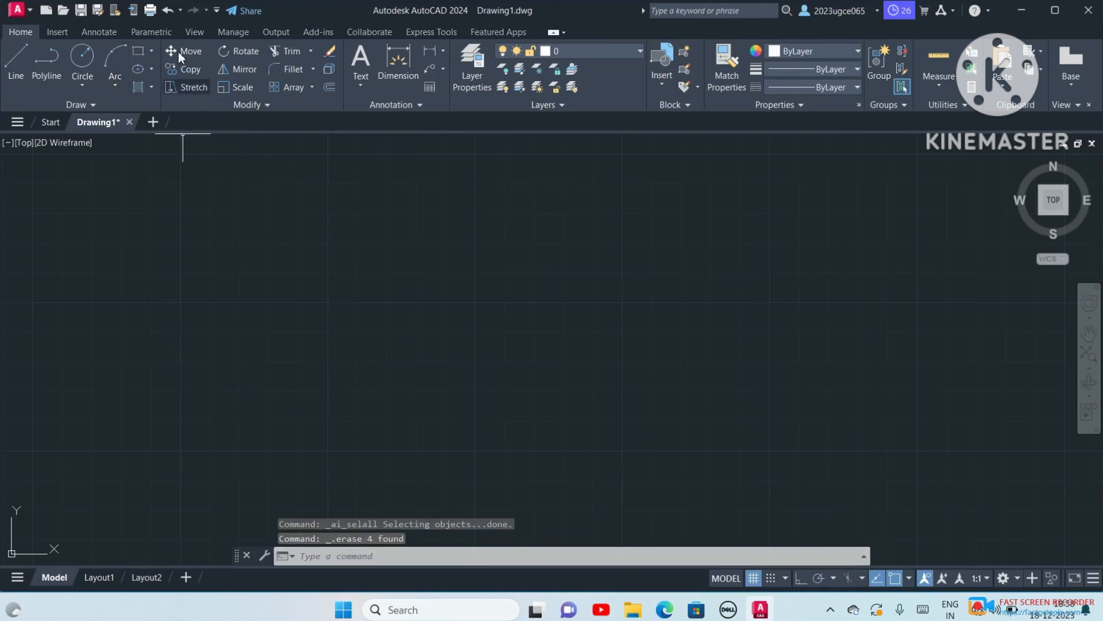
click(138, 51)
click(186, 239)
click(439, 372)
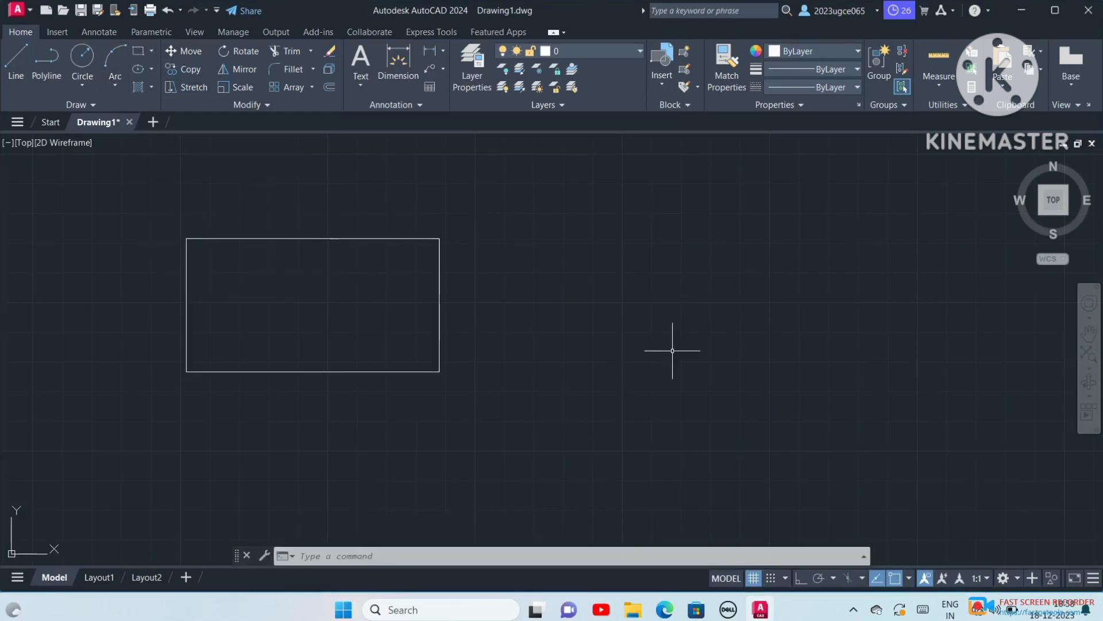
Draw a small circle freehand inside the rectangle, close to its left edge and above mid-height.
click(77, 63)
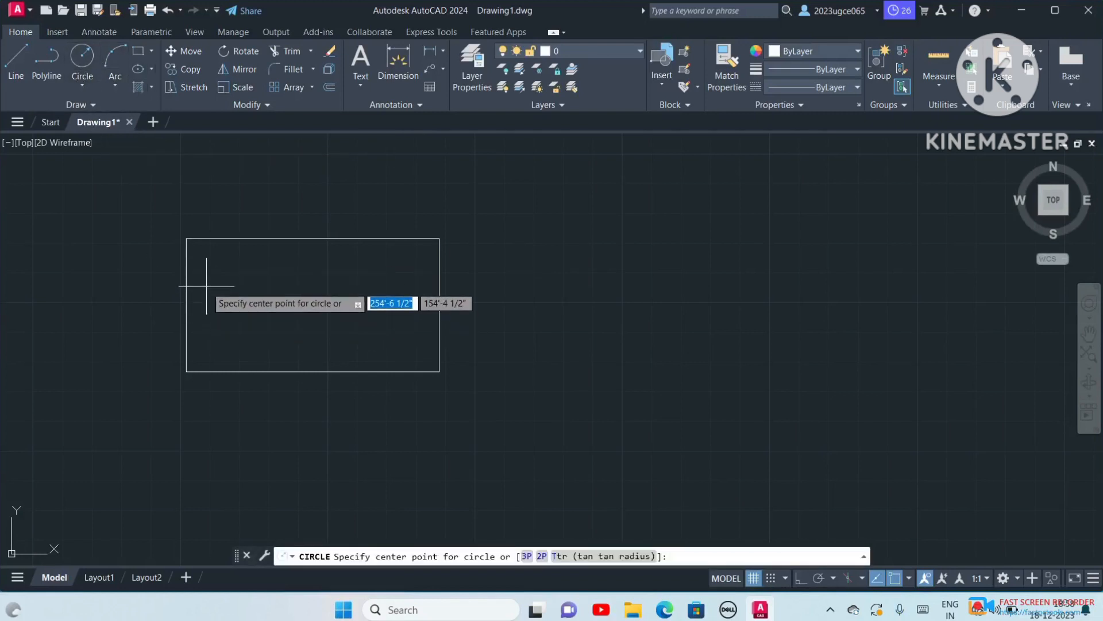
click(214, 286)
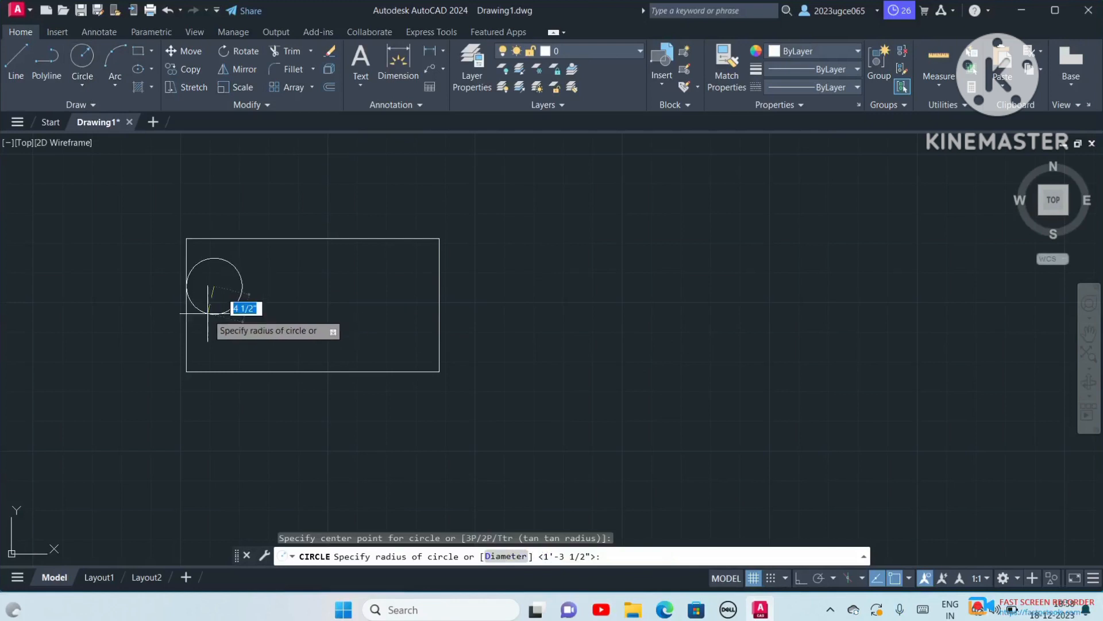
click(235, 295)
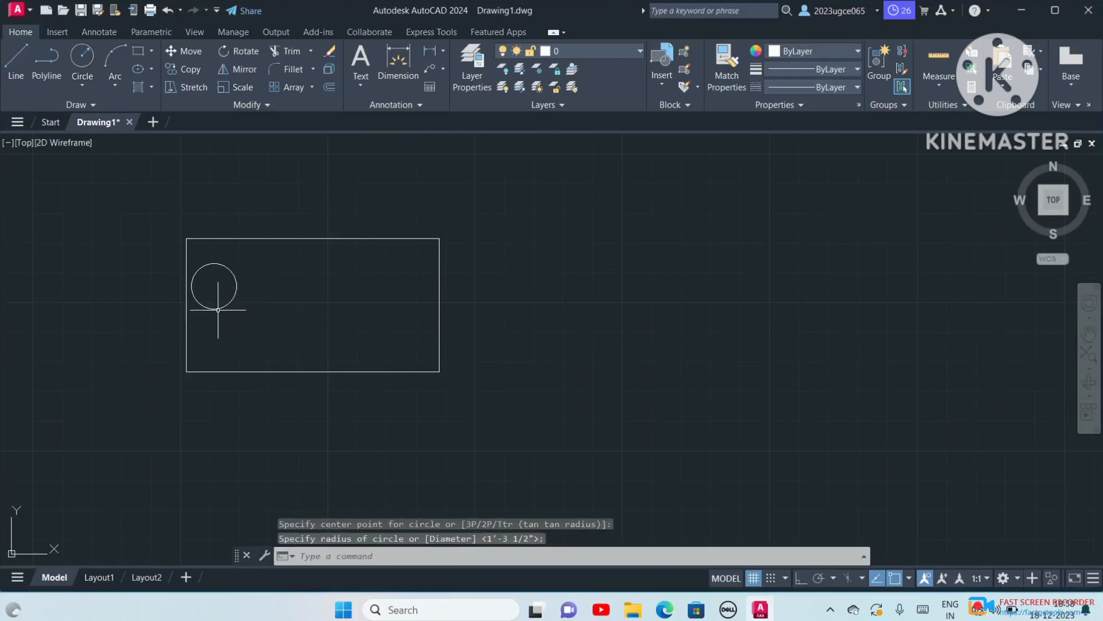
Draw a small 5-sided polygon, inscribed in a circle, inside the rectangle to the right of the circle.
click(151, 51)
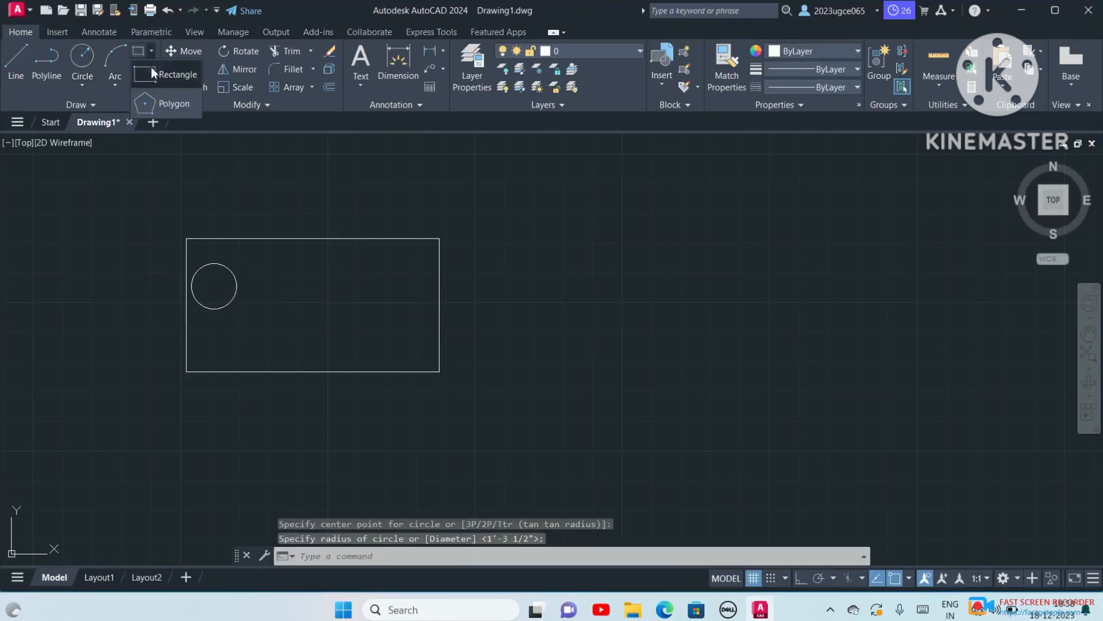
click(153, 105)
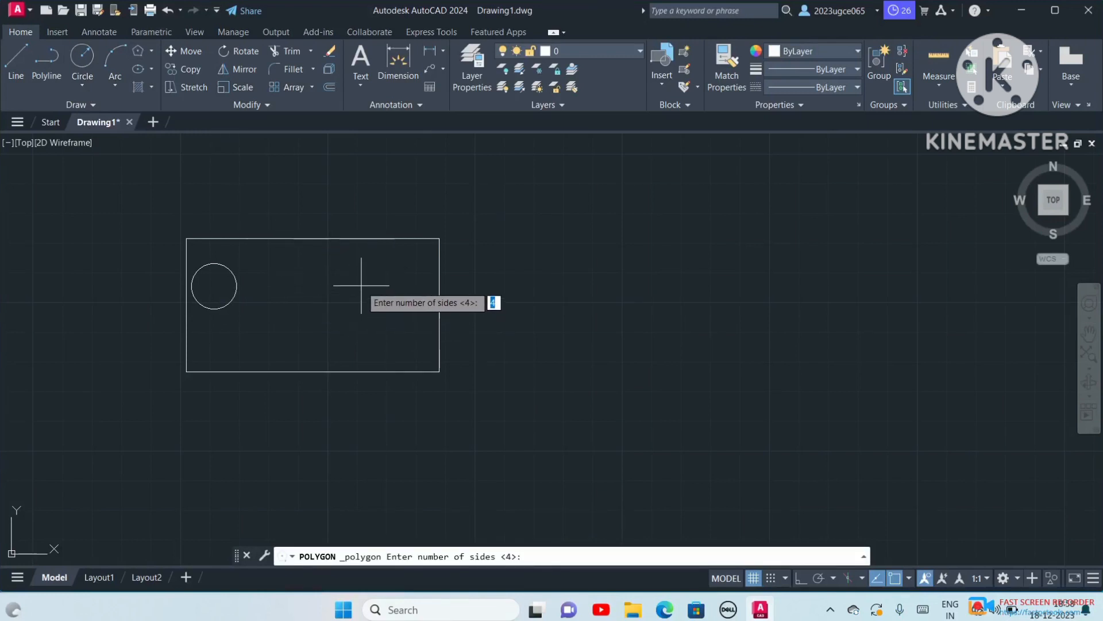
click(547, 555)
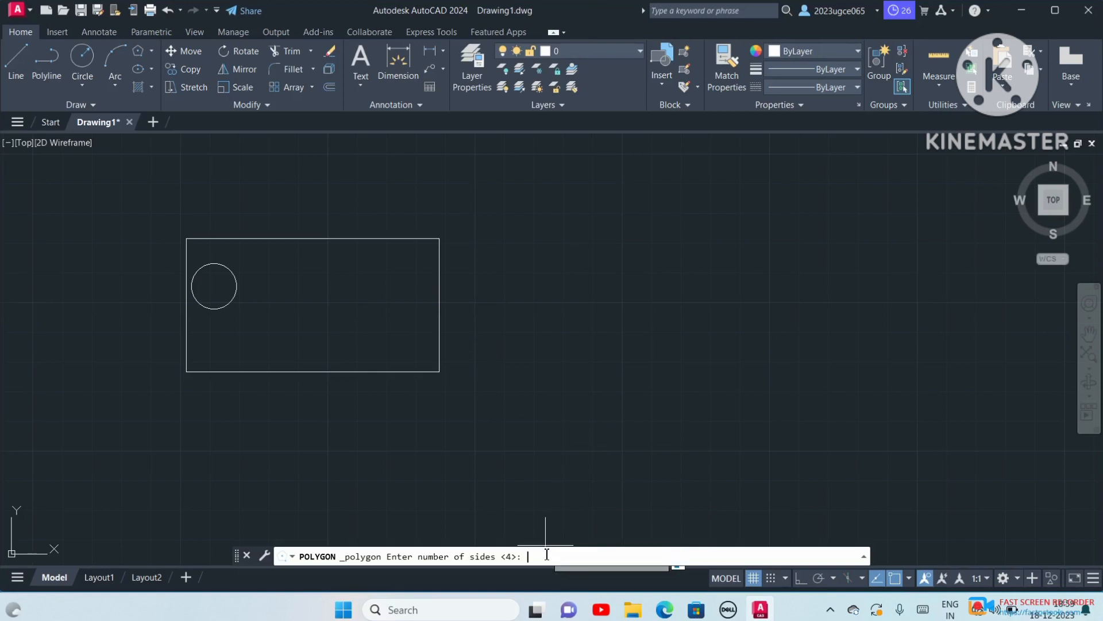
text(5)
key(Return)
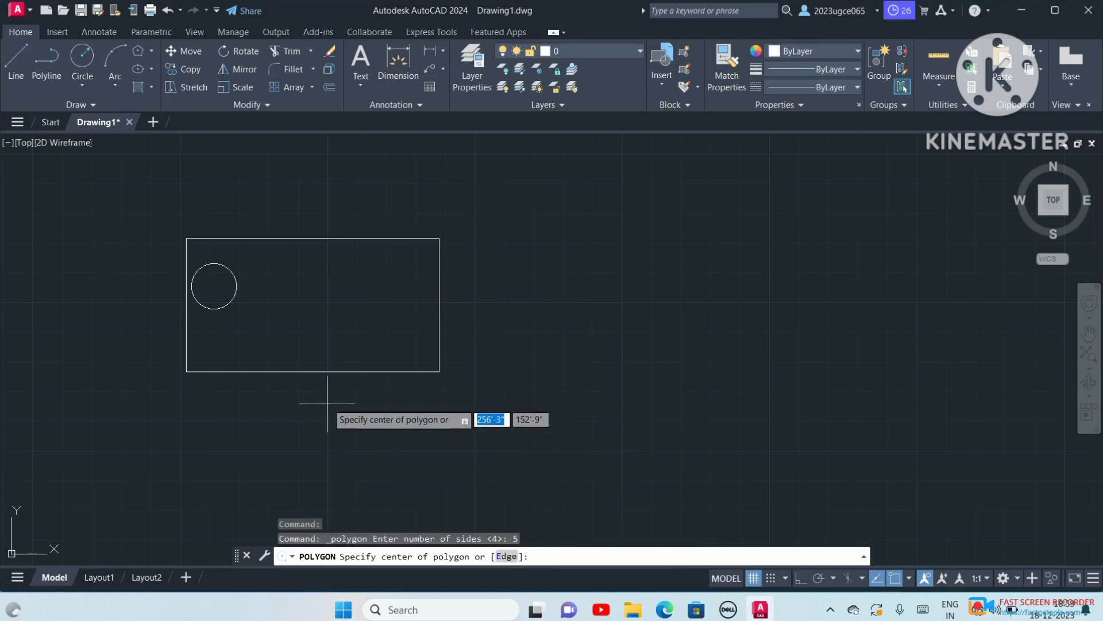
click(333, 284)
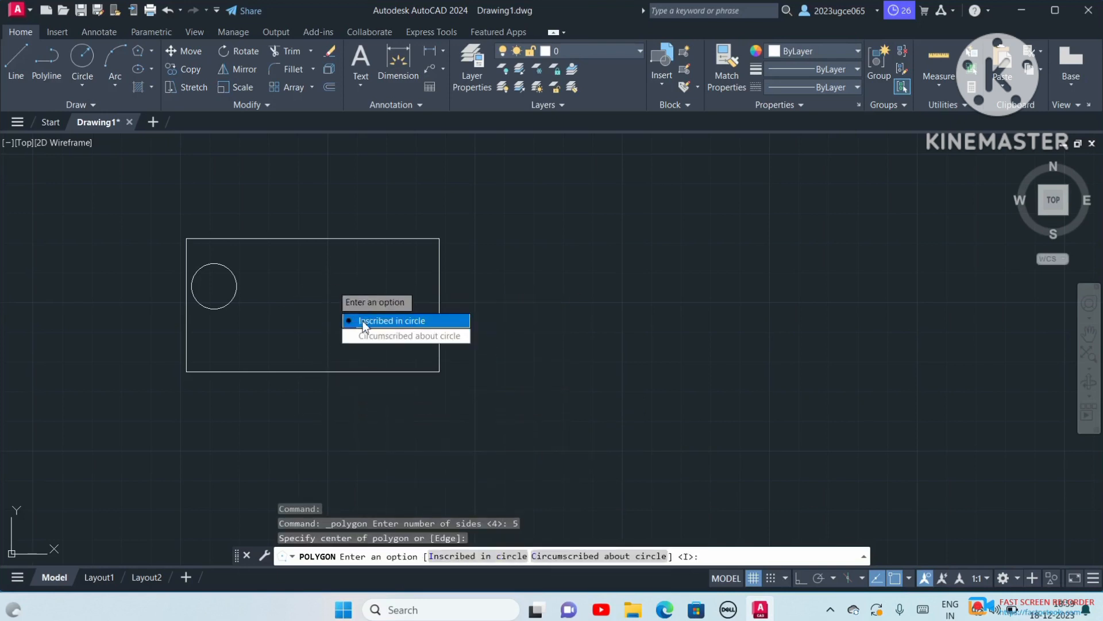
click(370, 321)
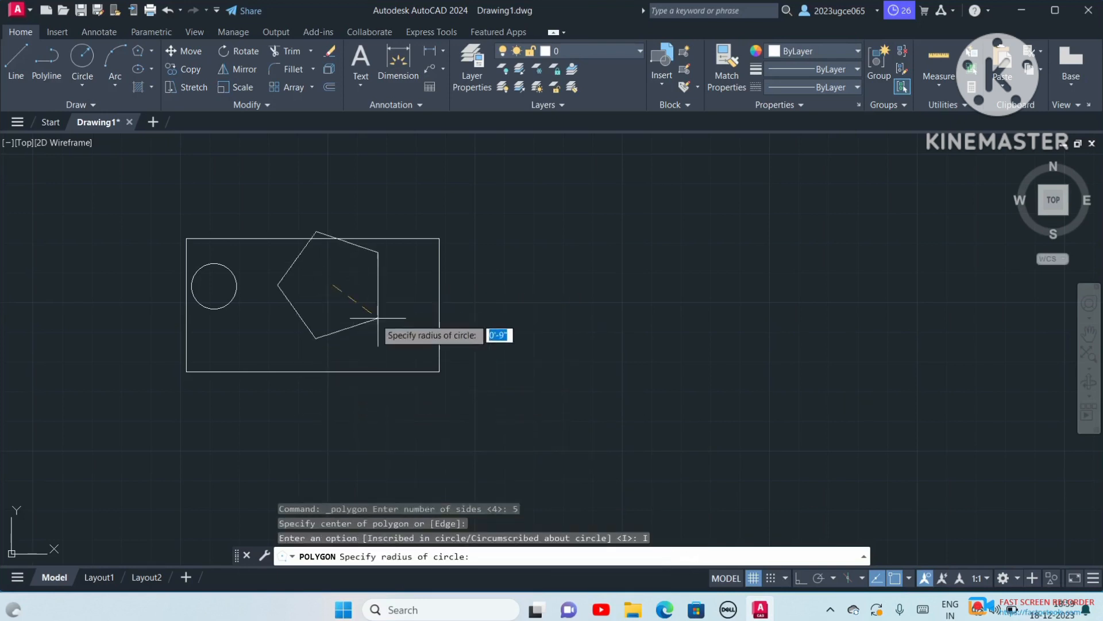
click(350, 300)
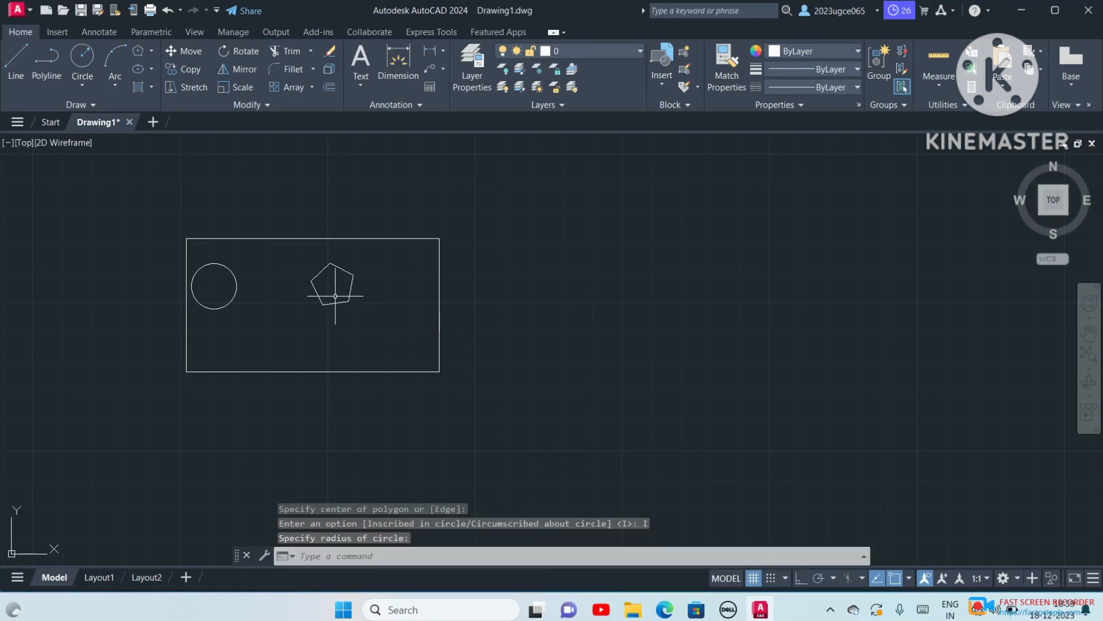
click(347, 272)
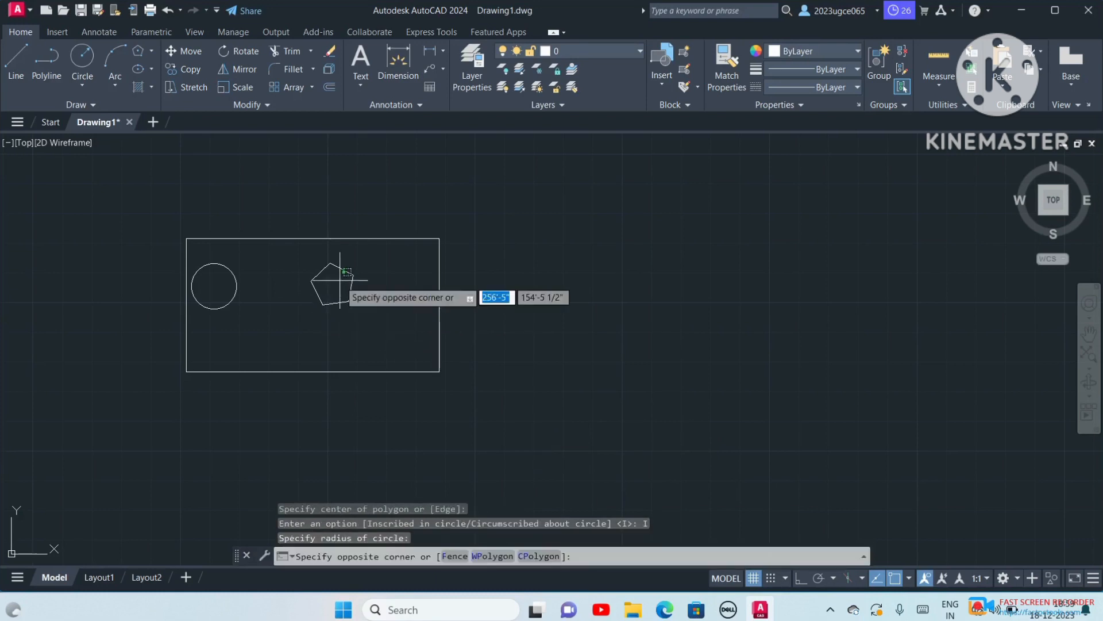
click(334, 294)
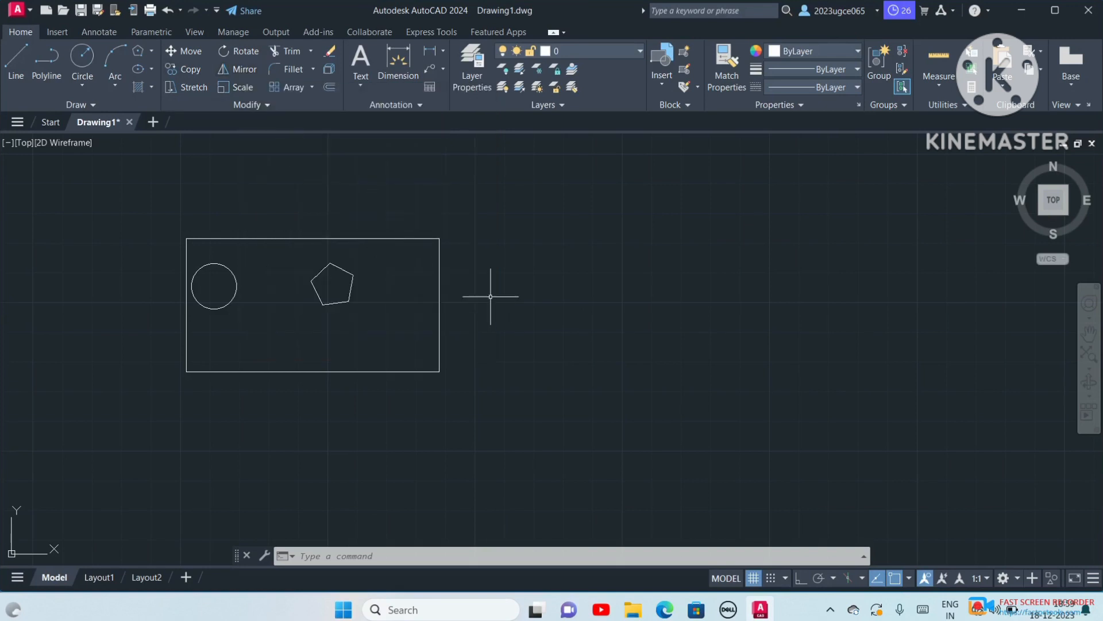
Mirror the rectangle, circle and pentagon about a roughly vertical line right of the rectangle, keeping the source objects.
text(MI)
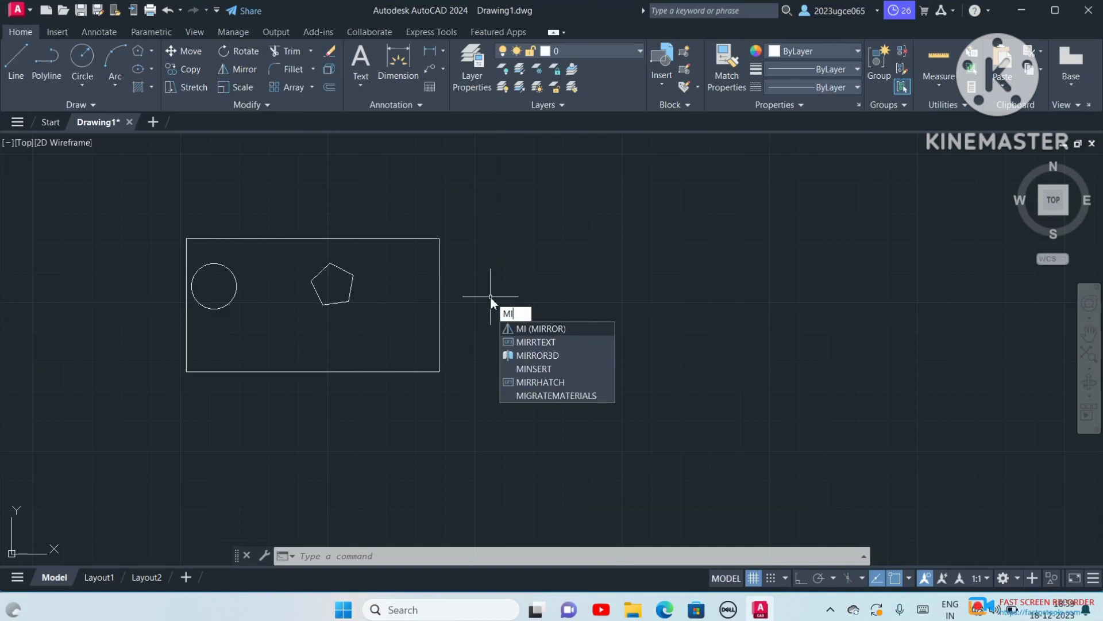
key(Return)
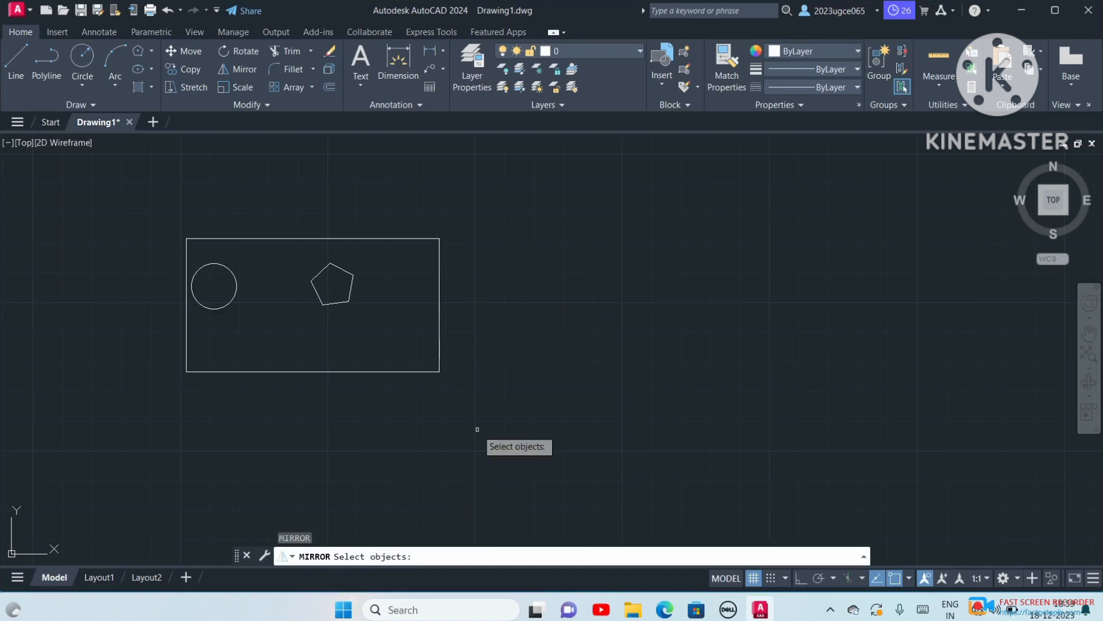
click(473, 402)
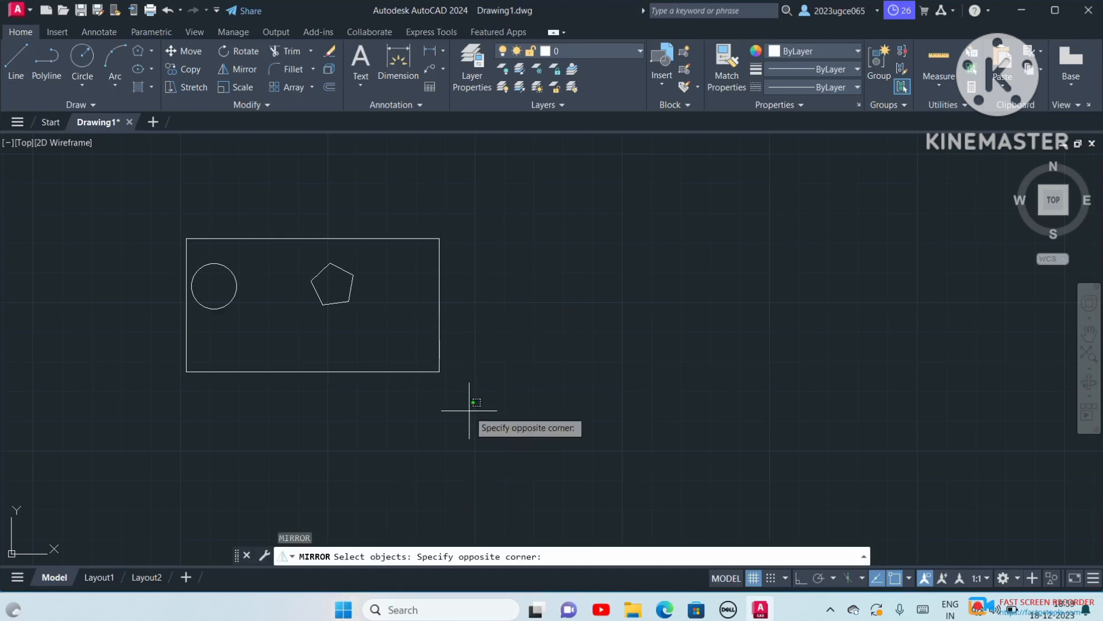
click(148, 185)
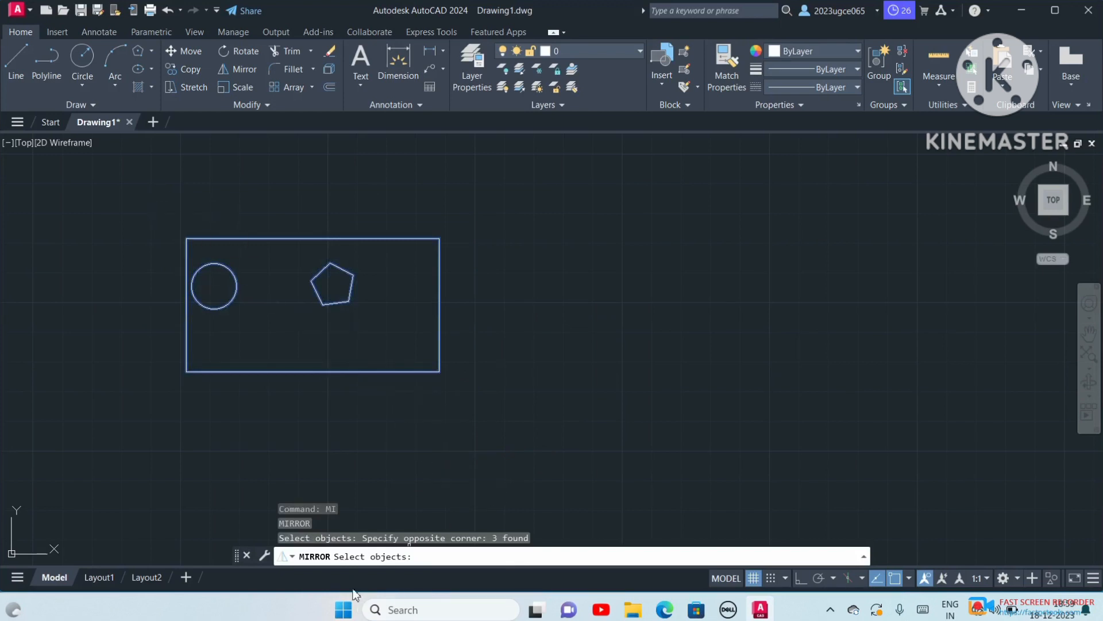
key(Return)
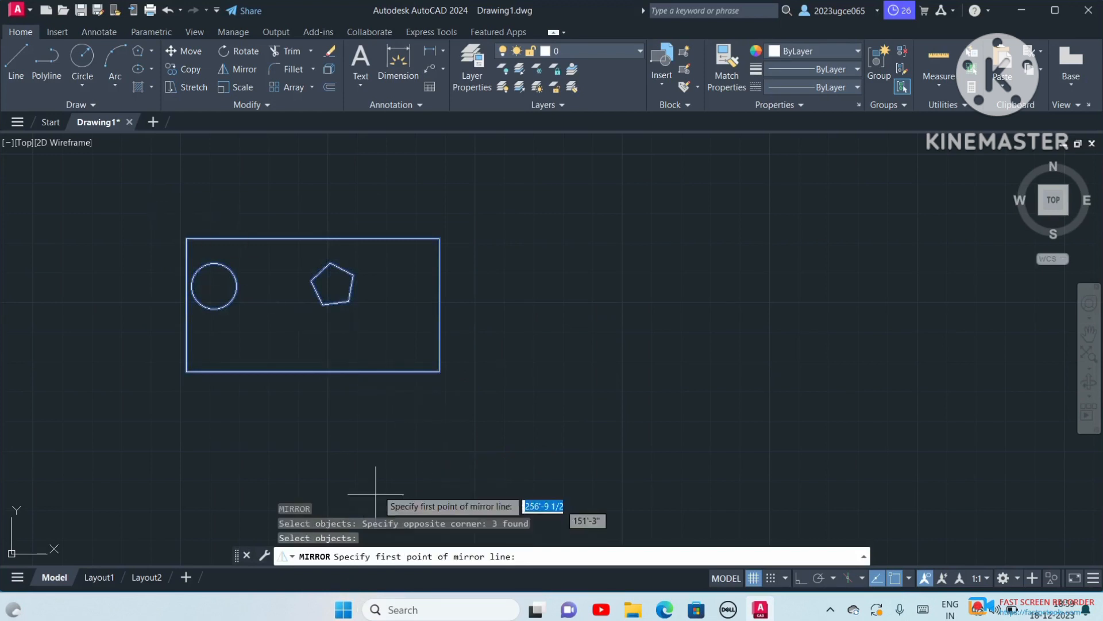
click(511, 157)
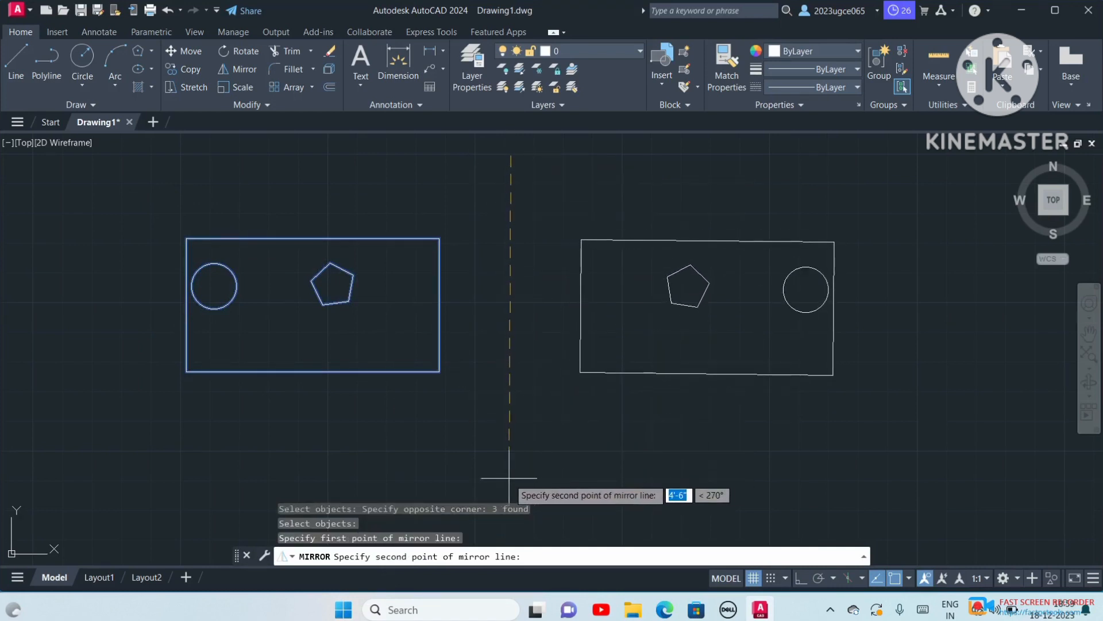
click(507, 475)
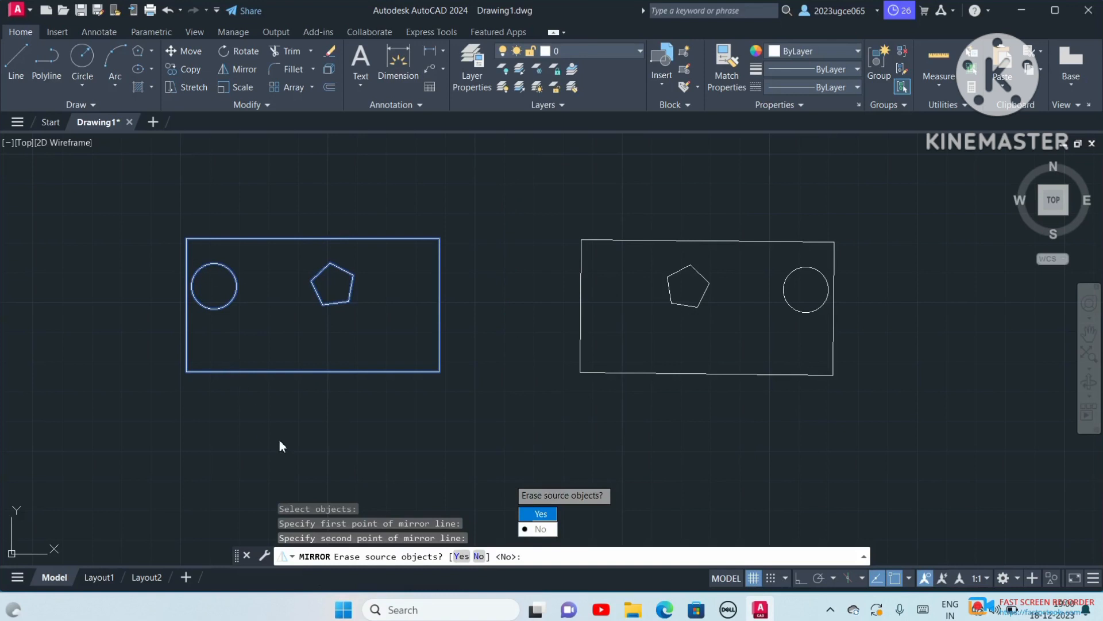
click(479, 557)
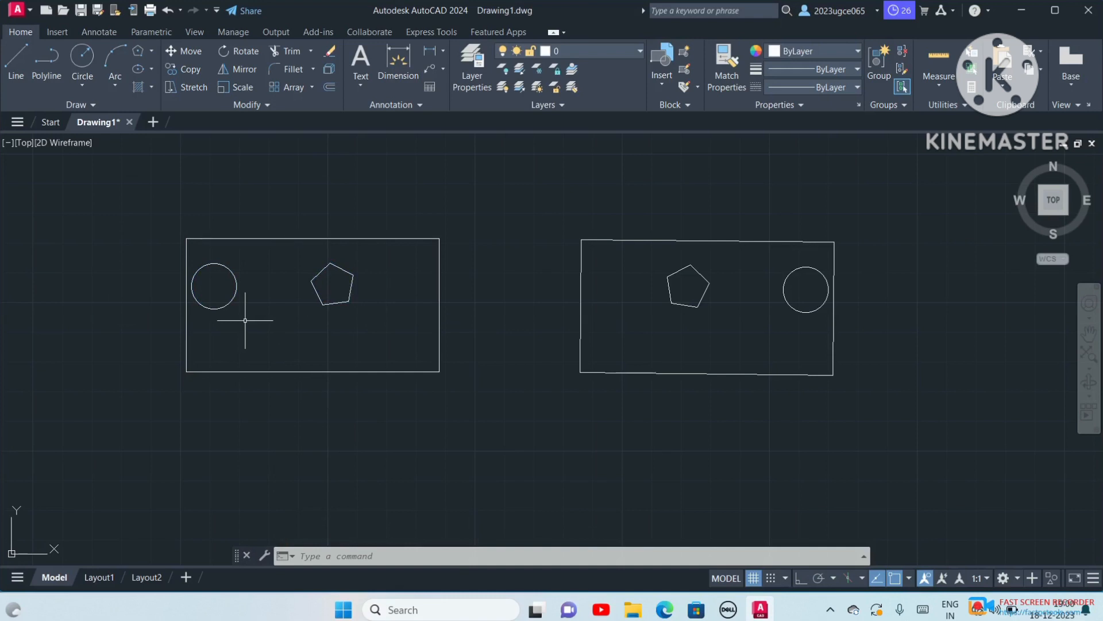
Add multiline text between the two rectangles reading "Cad With" plus the presenter's first name, widening the text box to fit one line.
click(360, 86)
click(368, 109)
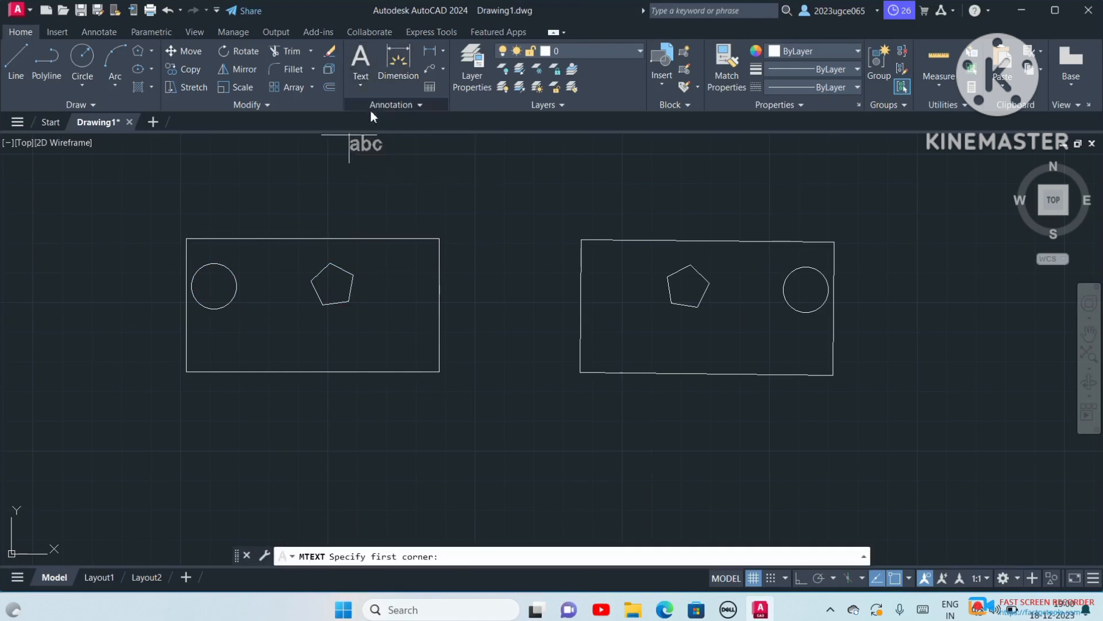
click(478, 336)
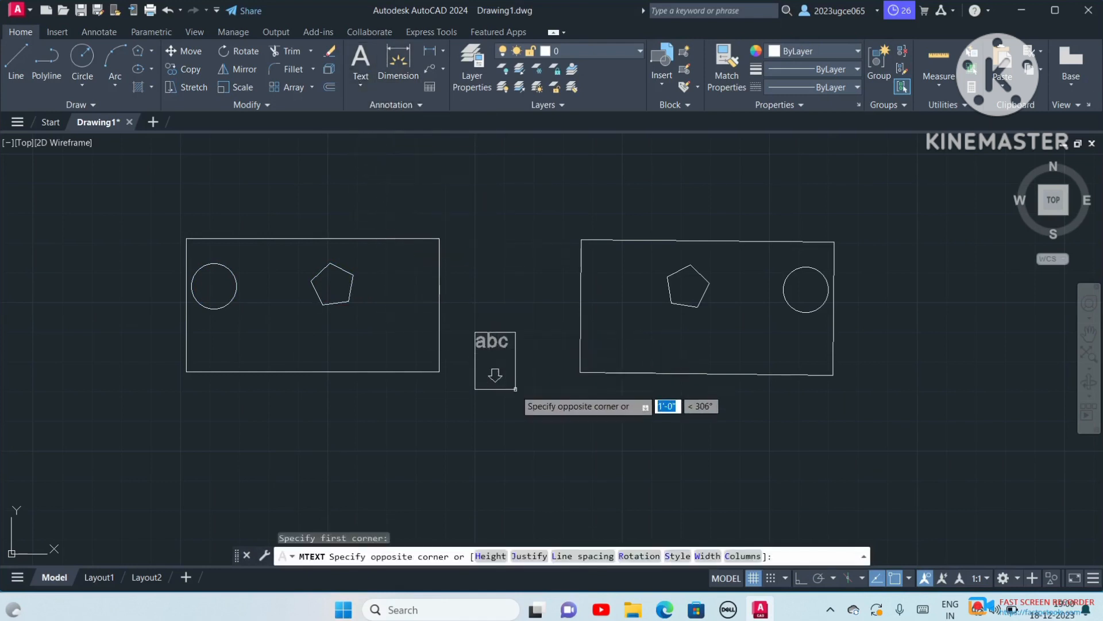
click(608, 398)
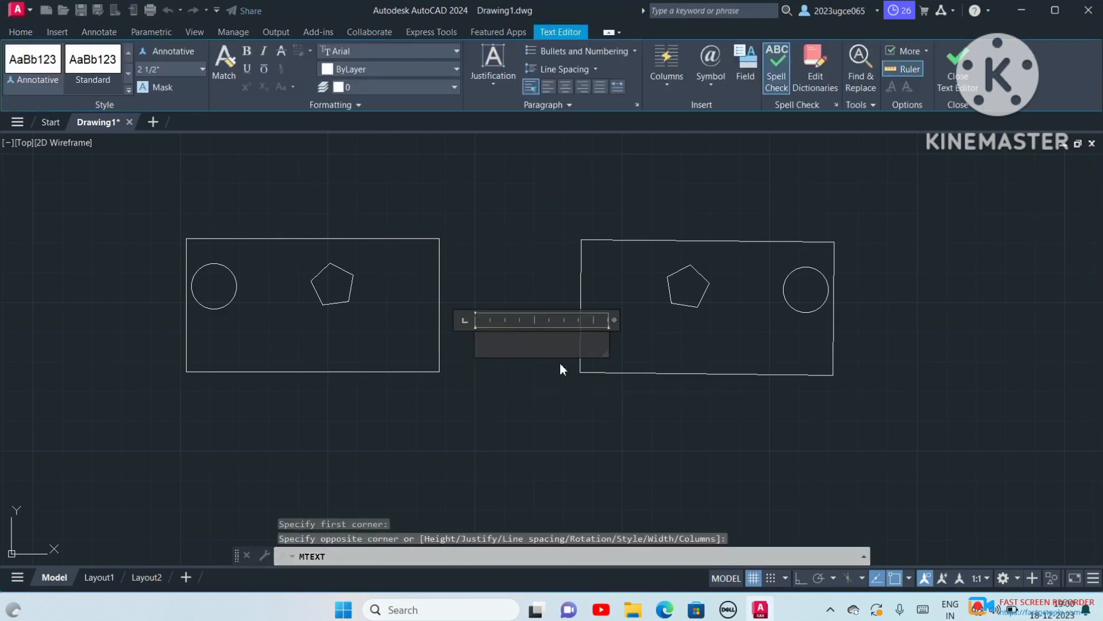
text(Cad Wit)
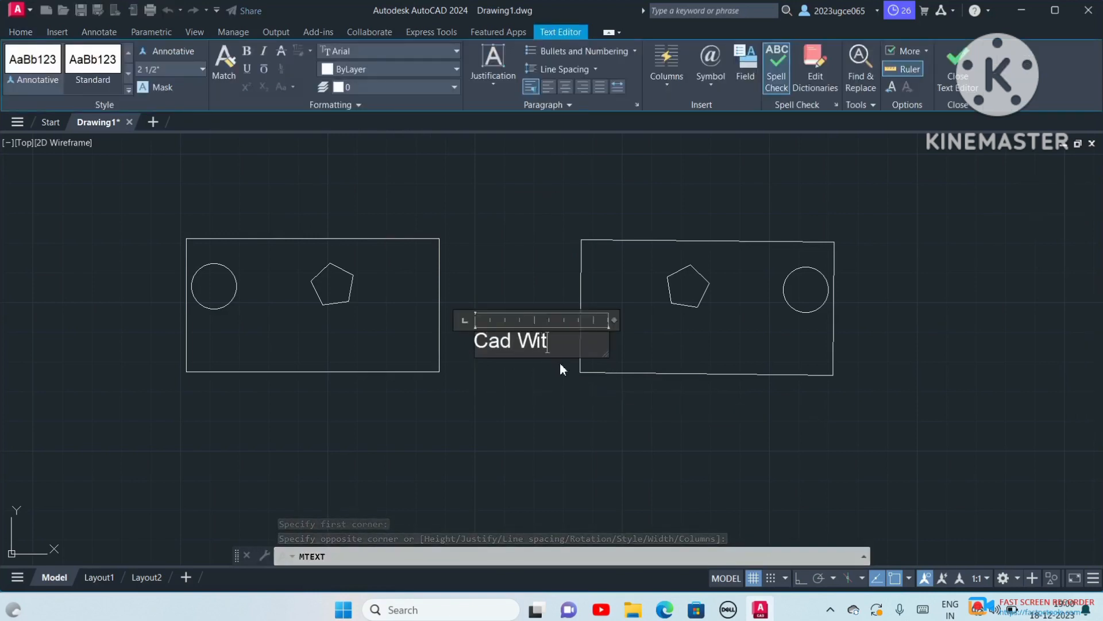
text(h Aman)
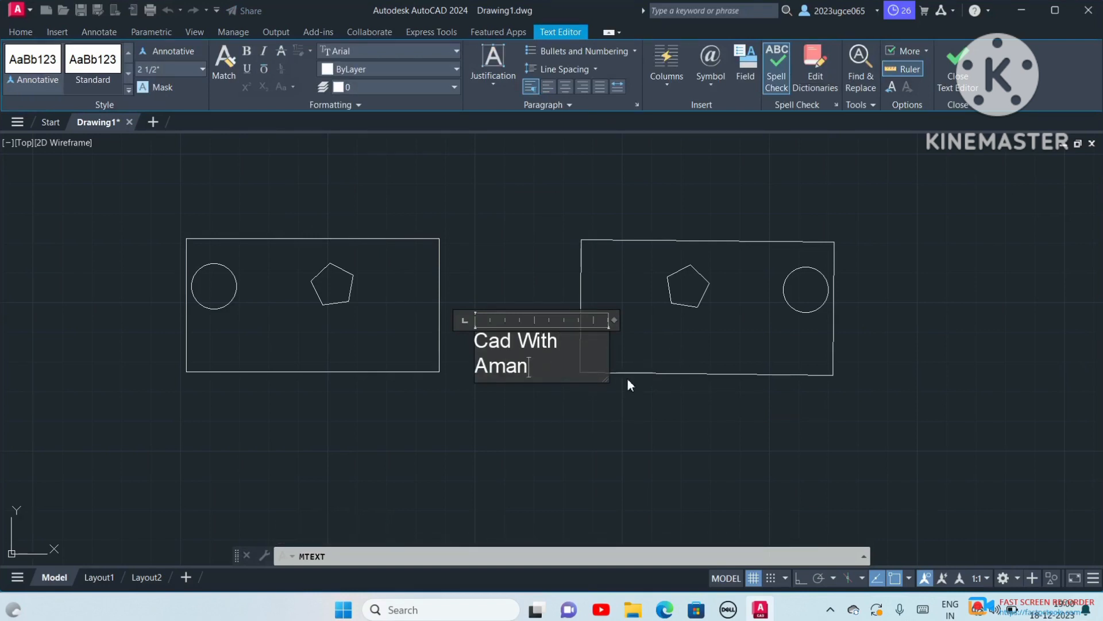
key(Return)
drag(609, 343, 638, 344)
key(Return)
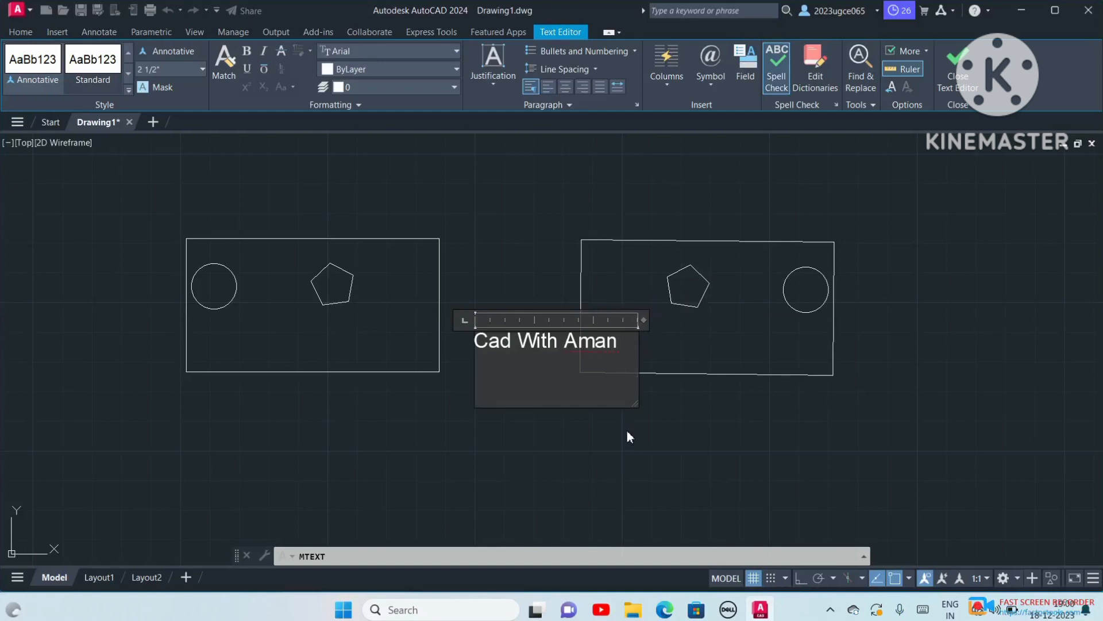
click(542, 423)
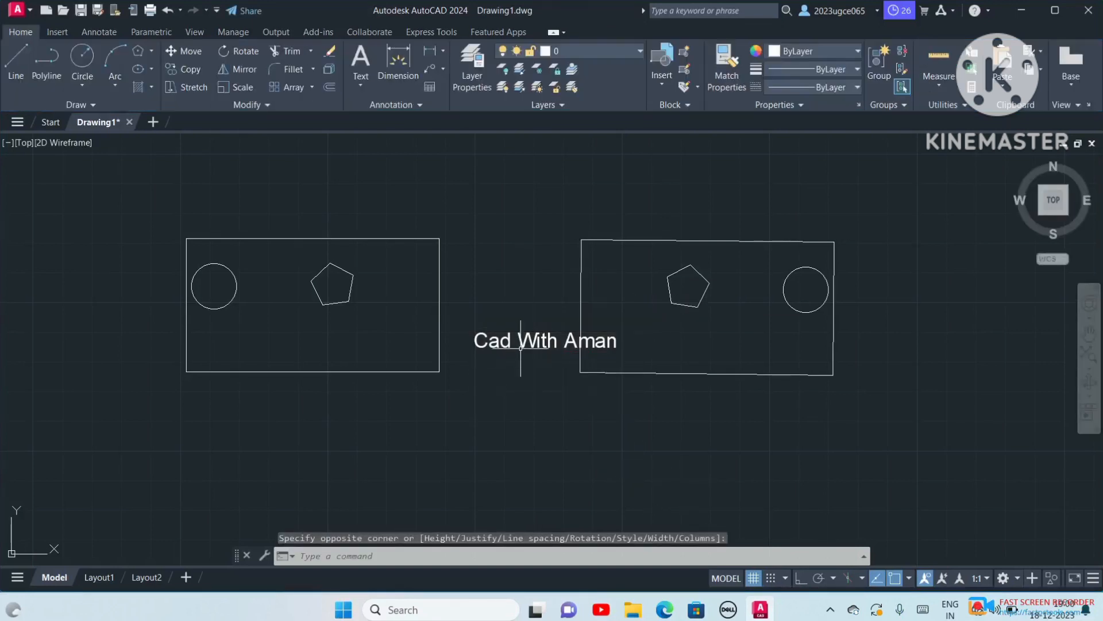
Move the text below the original rectangle, roughly centred under it, and deselect it.
click(523, 336)
click(474, 332)
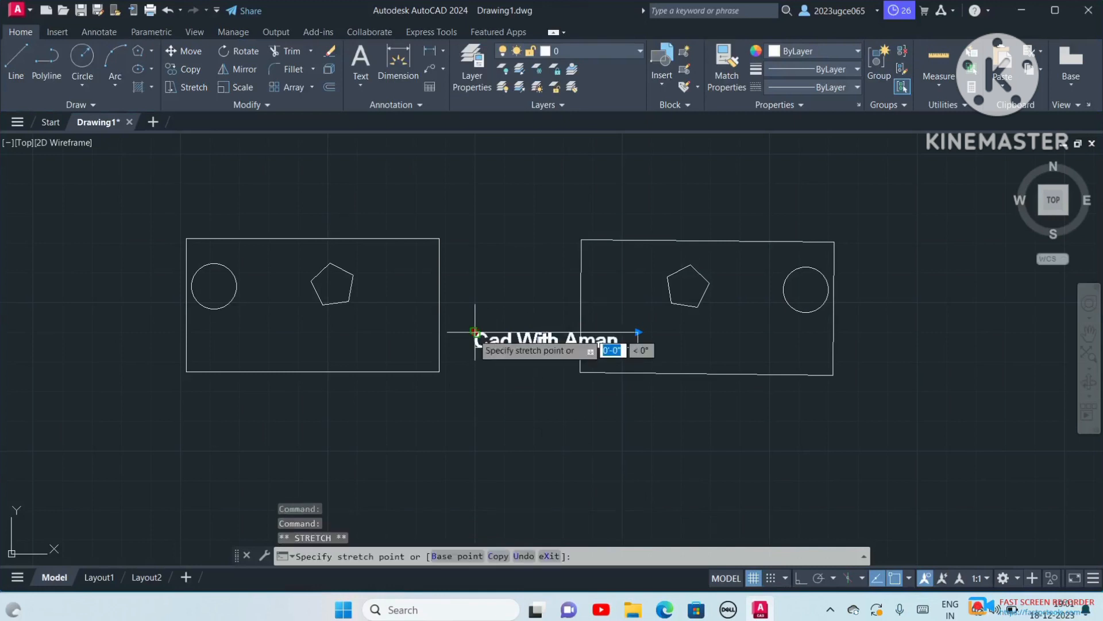
click(294, 447)
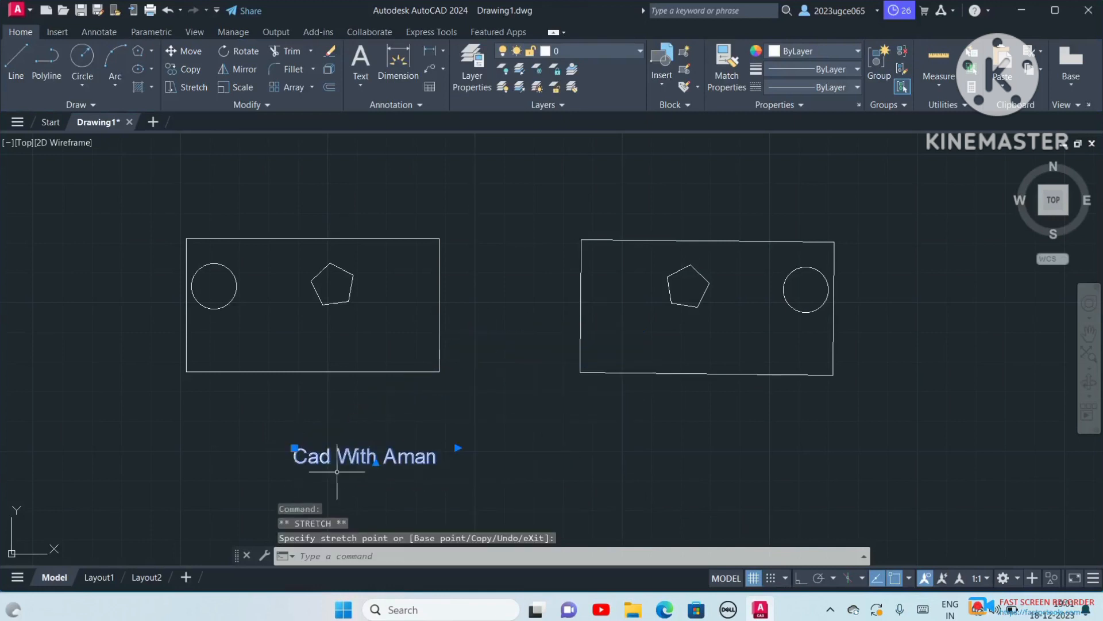
click(534, 507)
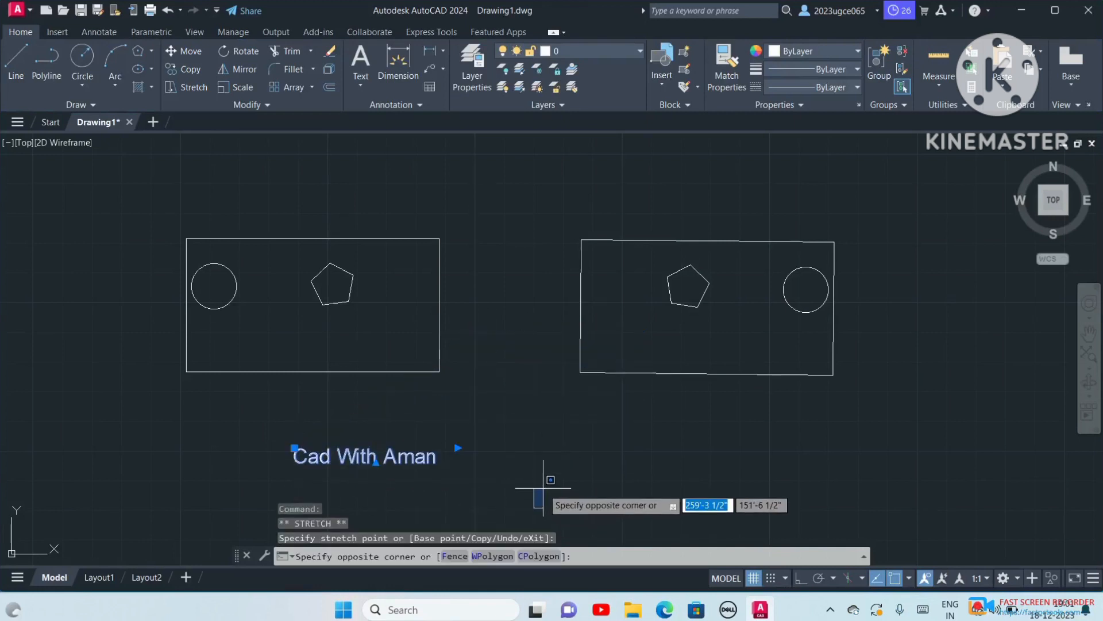
key(Return)
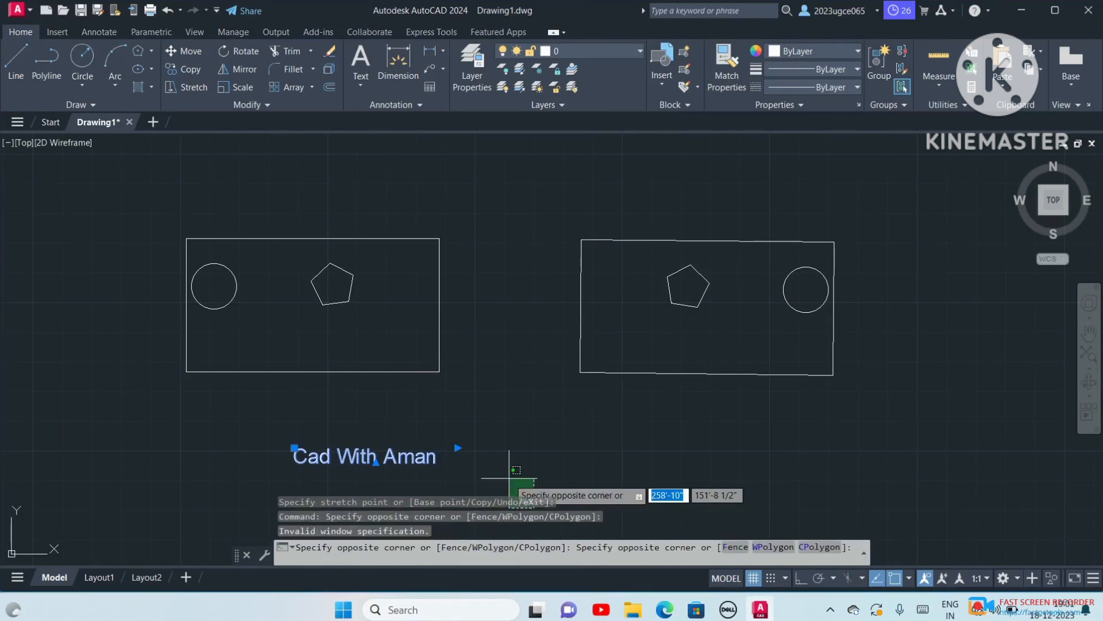
key(Escape)
text(t)
key(Return)
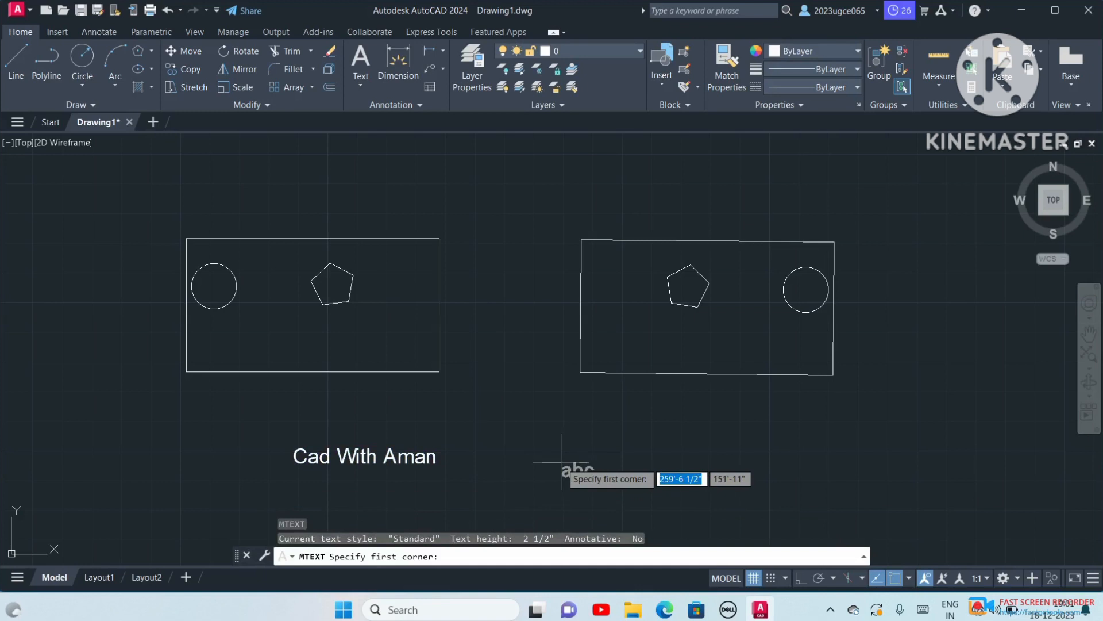
key(Escape)
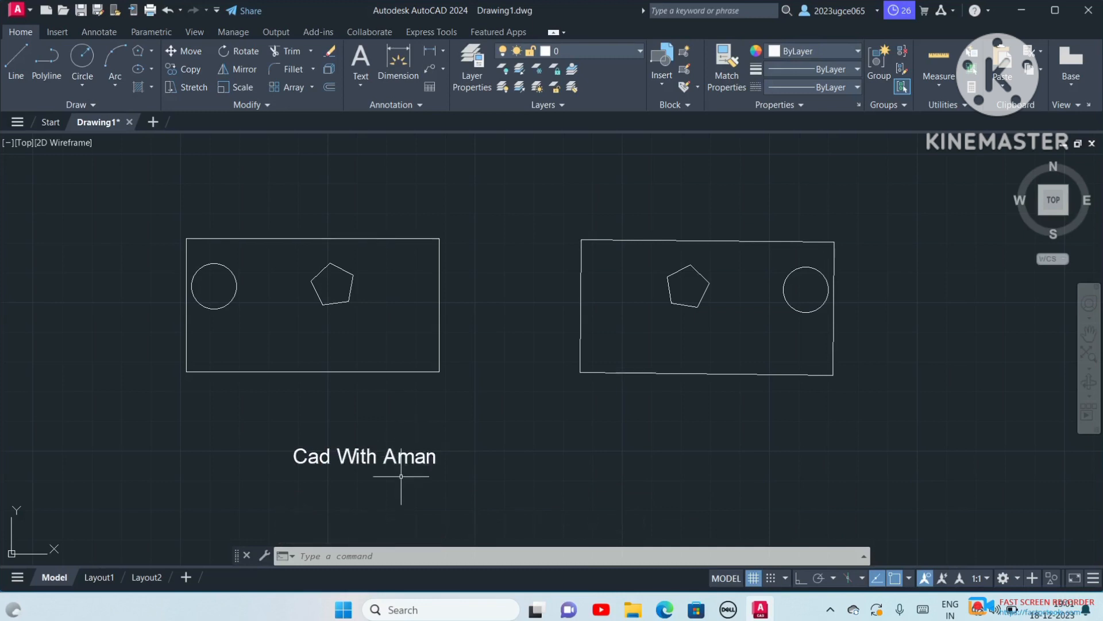
Mirror the text below the original rectangle about a roughly vertical line just right of it, keeping the source text.
text(MI)
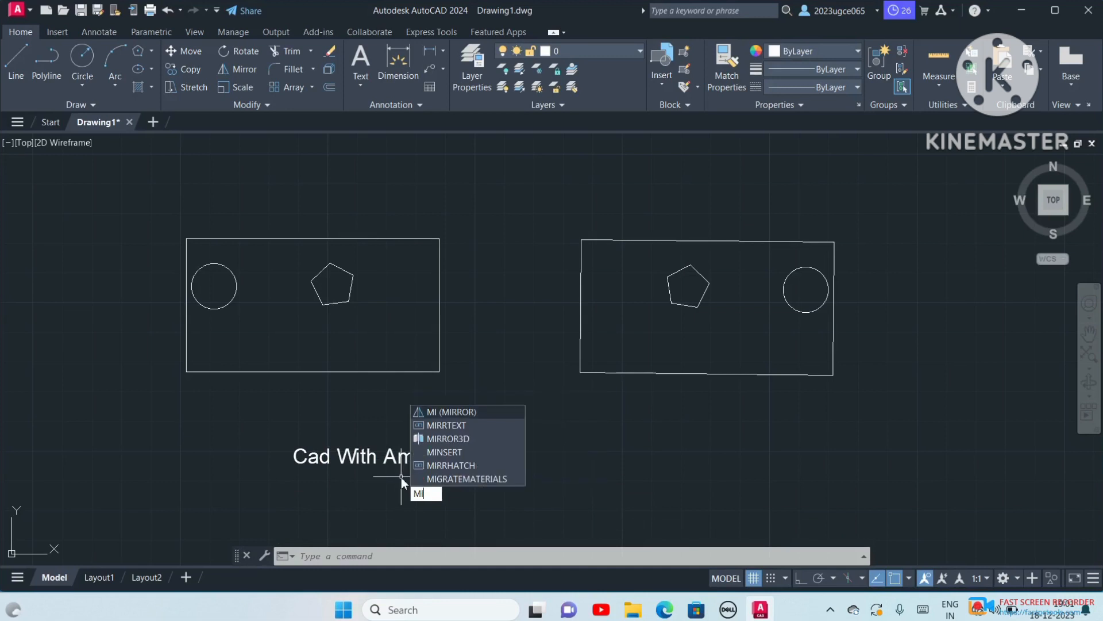
key(Return)
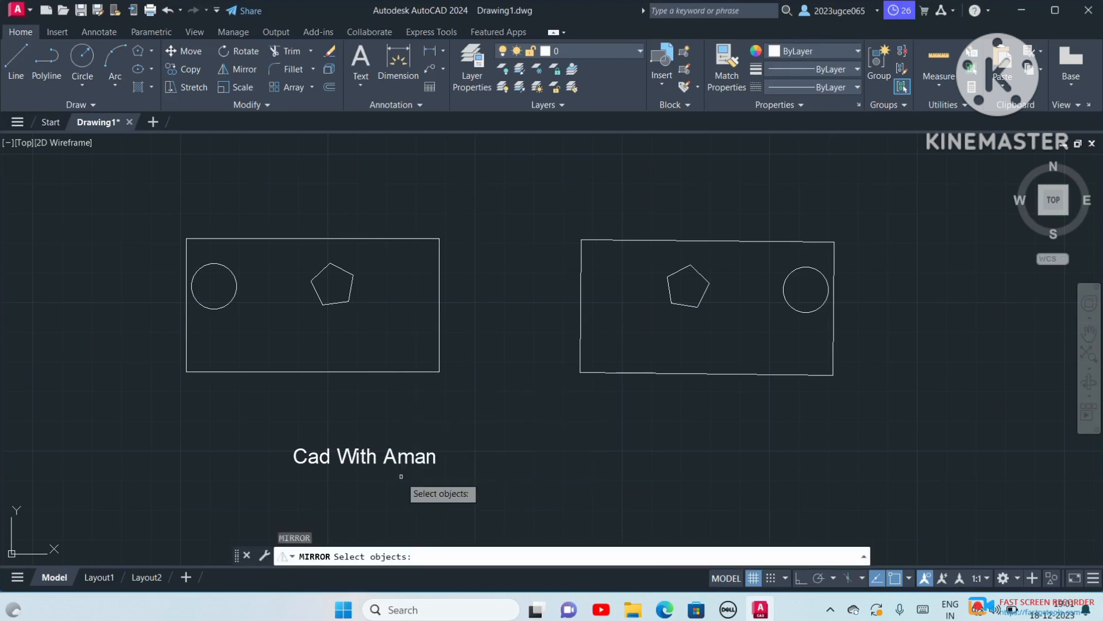
click(450, 492)
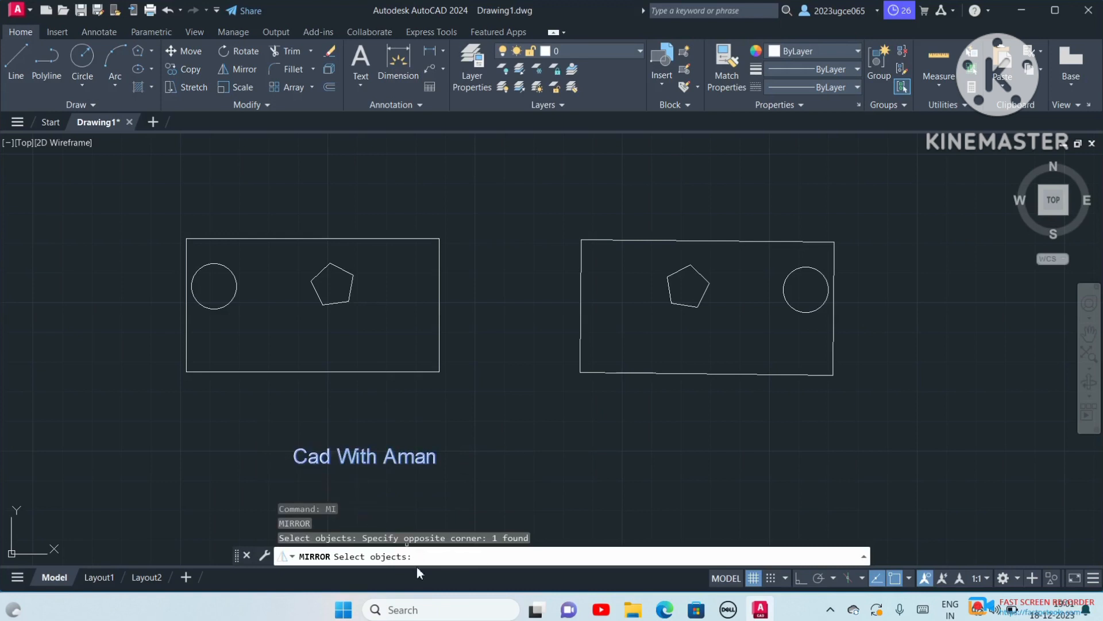
key(Return)
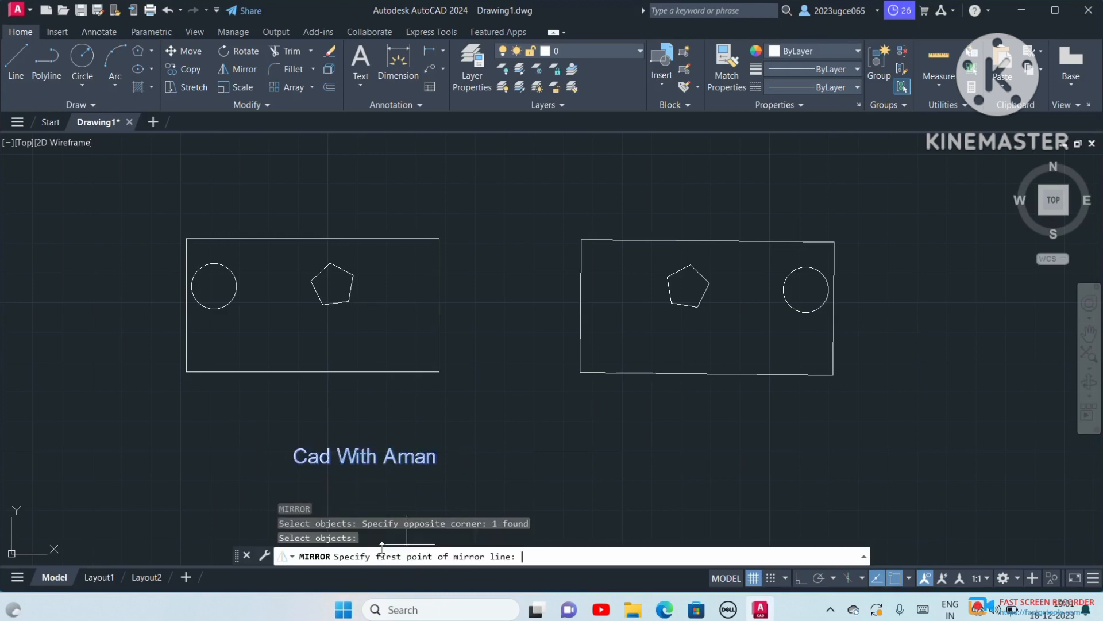
click(471, 407)
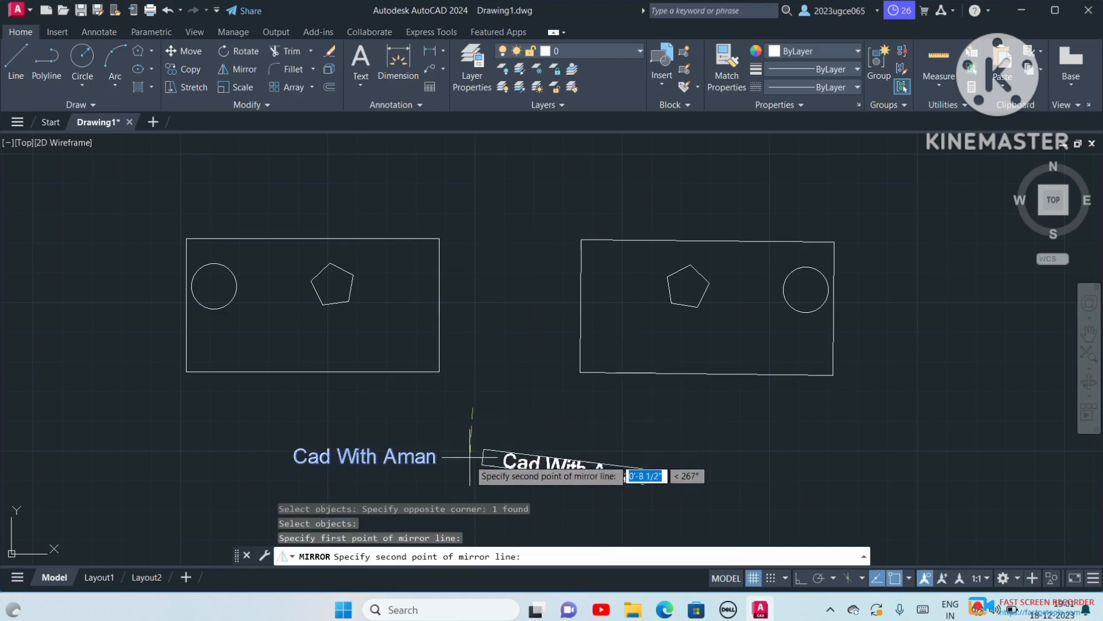
click(477, 534)
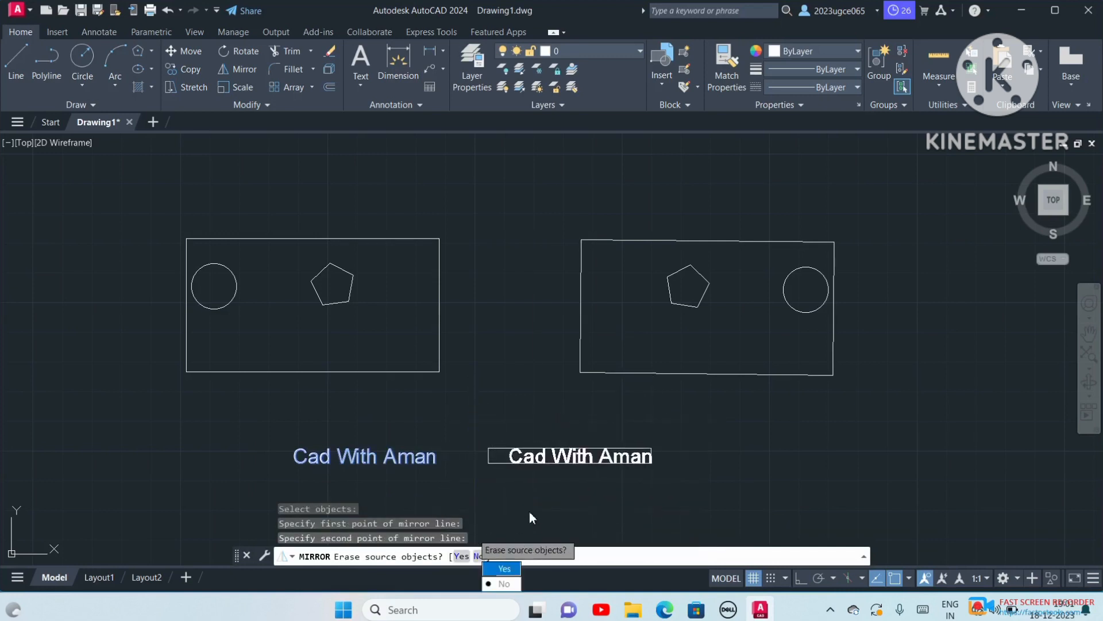
key(Return)
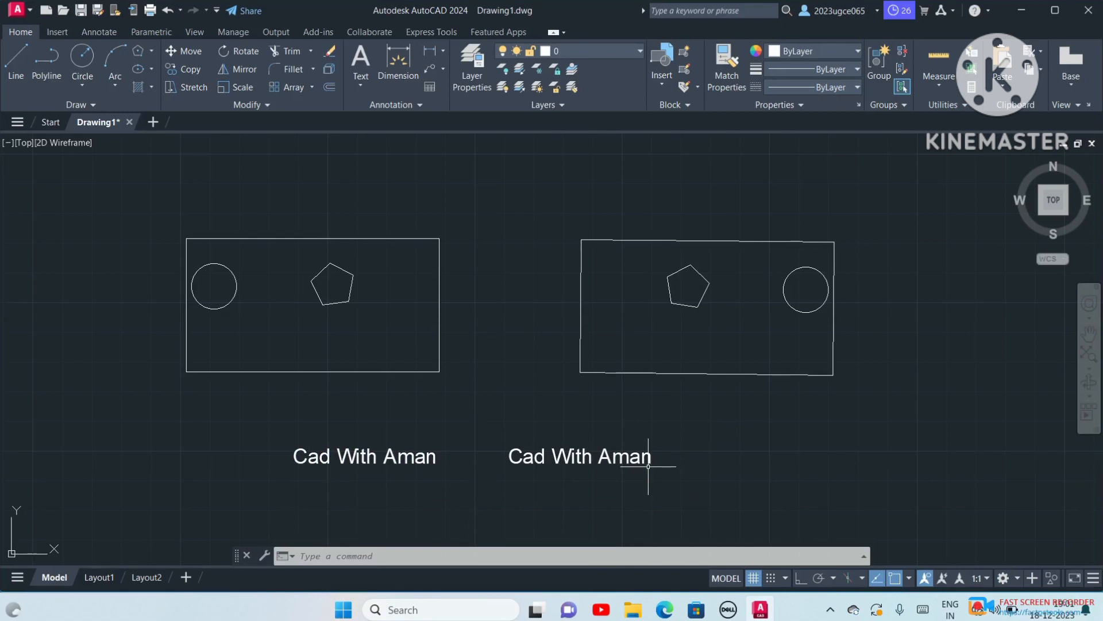
Set the MIRRTEXT system variable to 1.
click(354, 554)
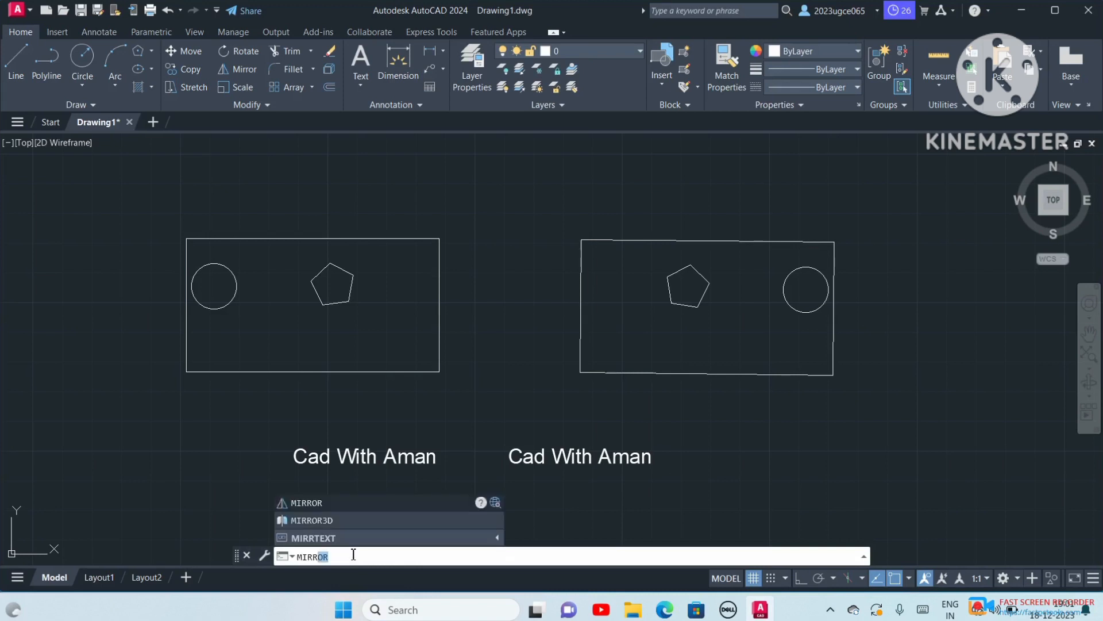
click(320, 538)
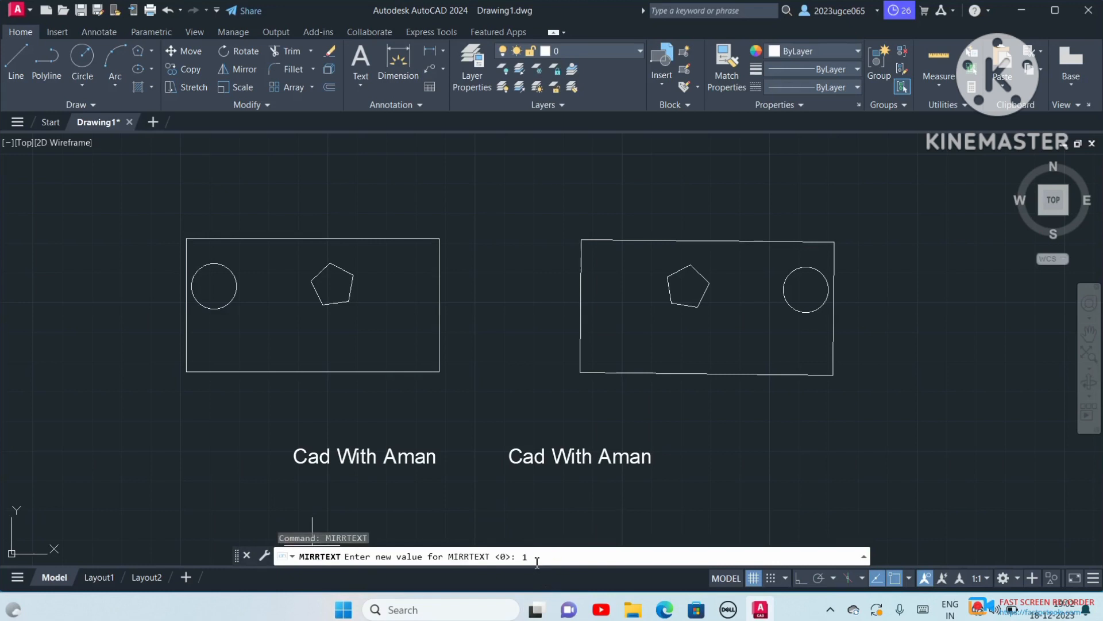
key(Return)
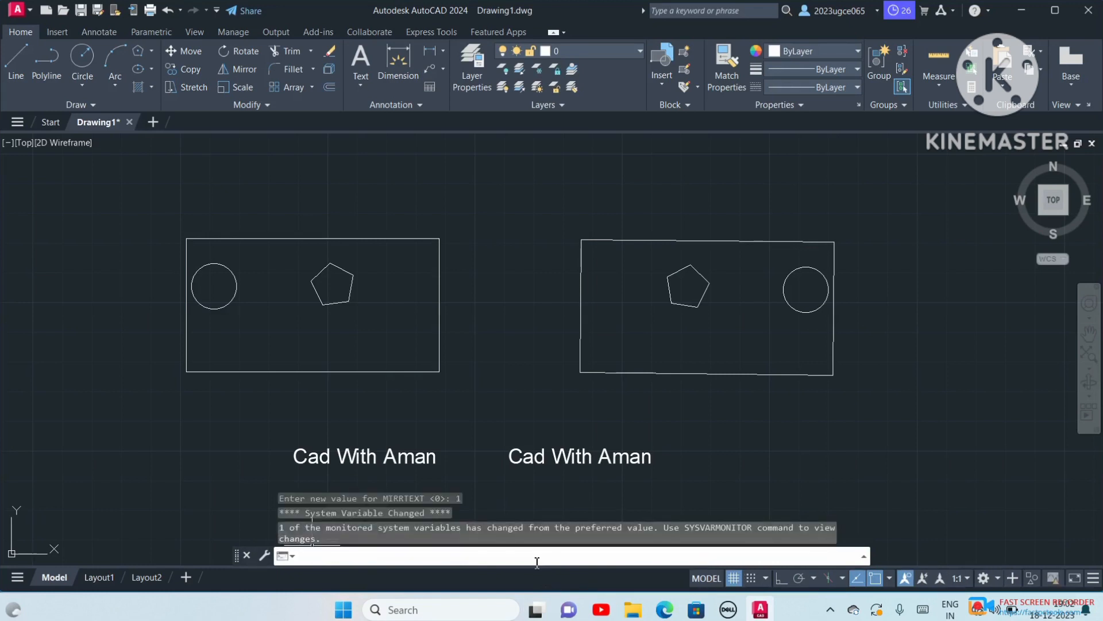
Mirror the copied text about a roughly vertical line just right of it, keeping the source text.
text(MI)
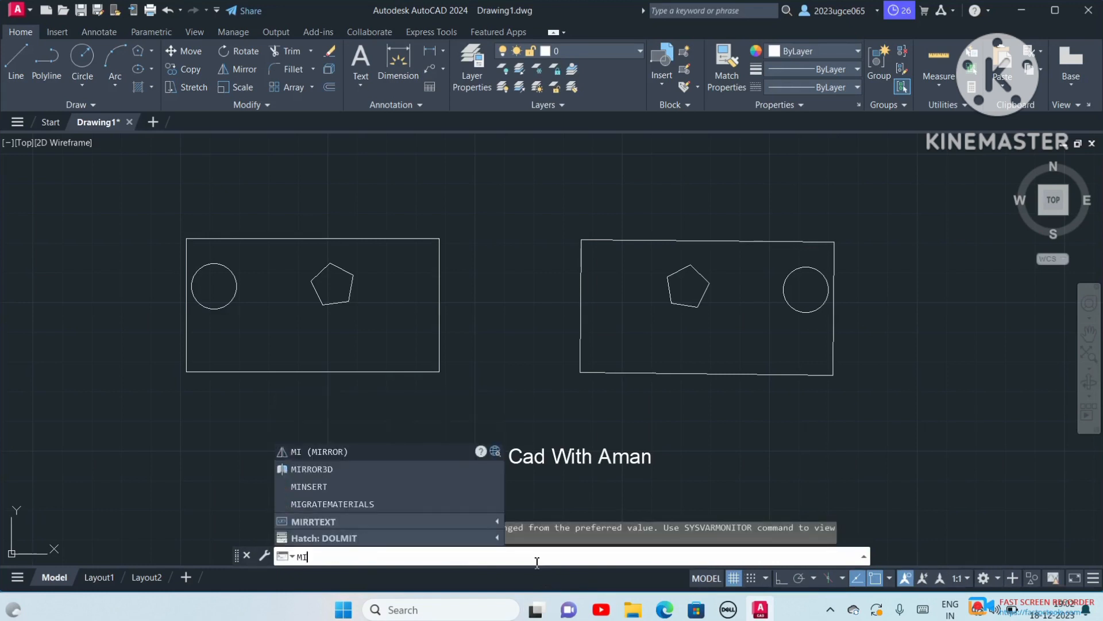
key(Return)
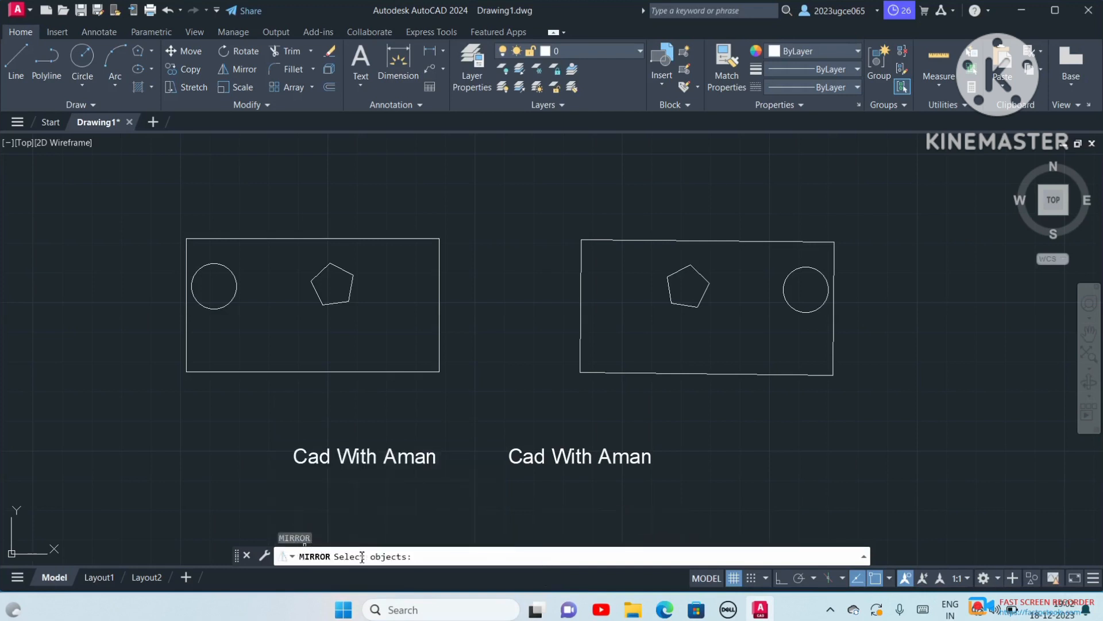
click(661, 486)
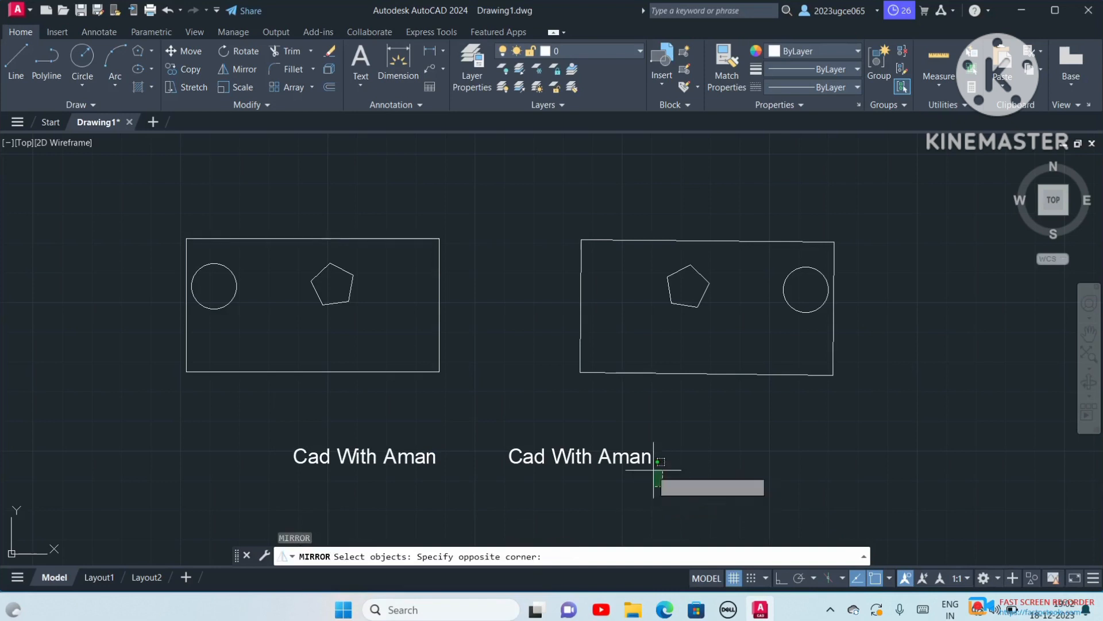
click(486, 425)
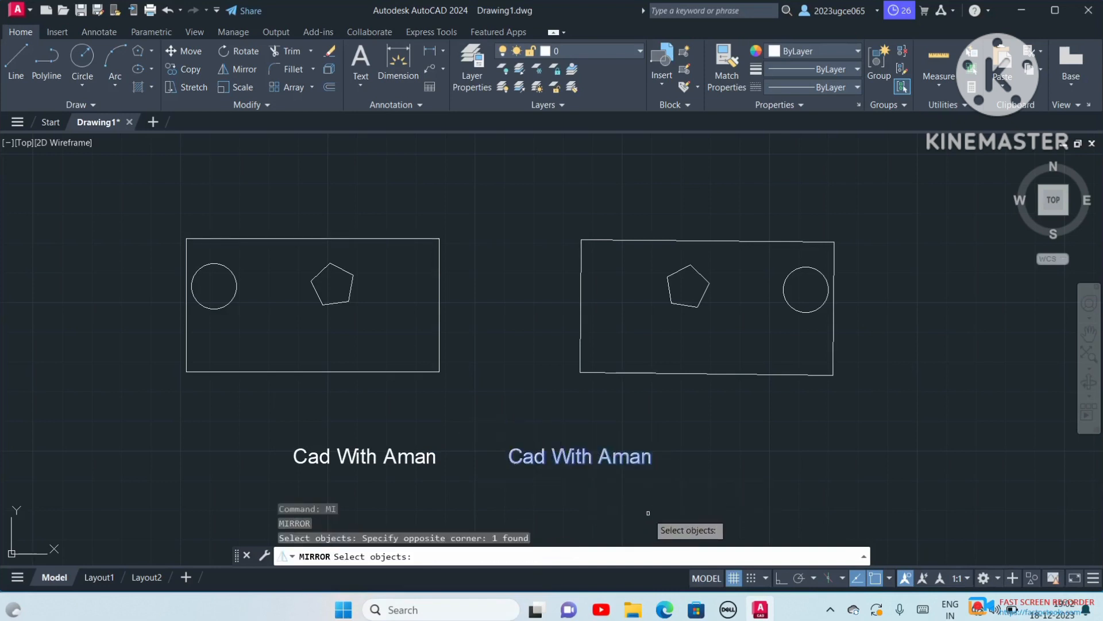
key(Return)
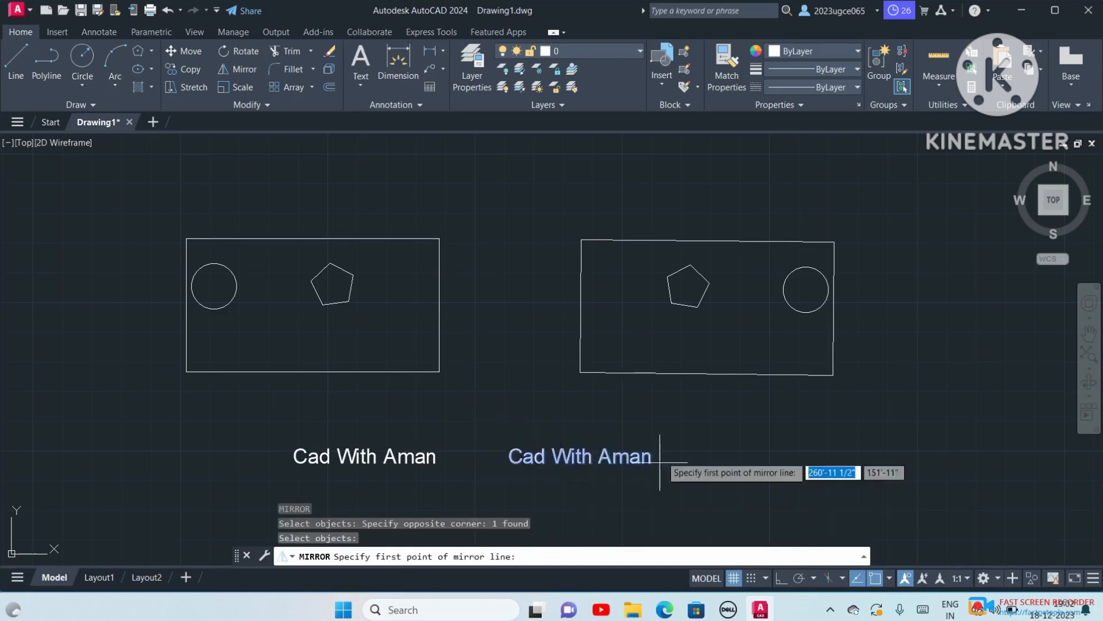
click(686, 406)
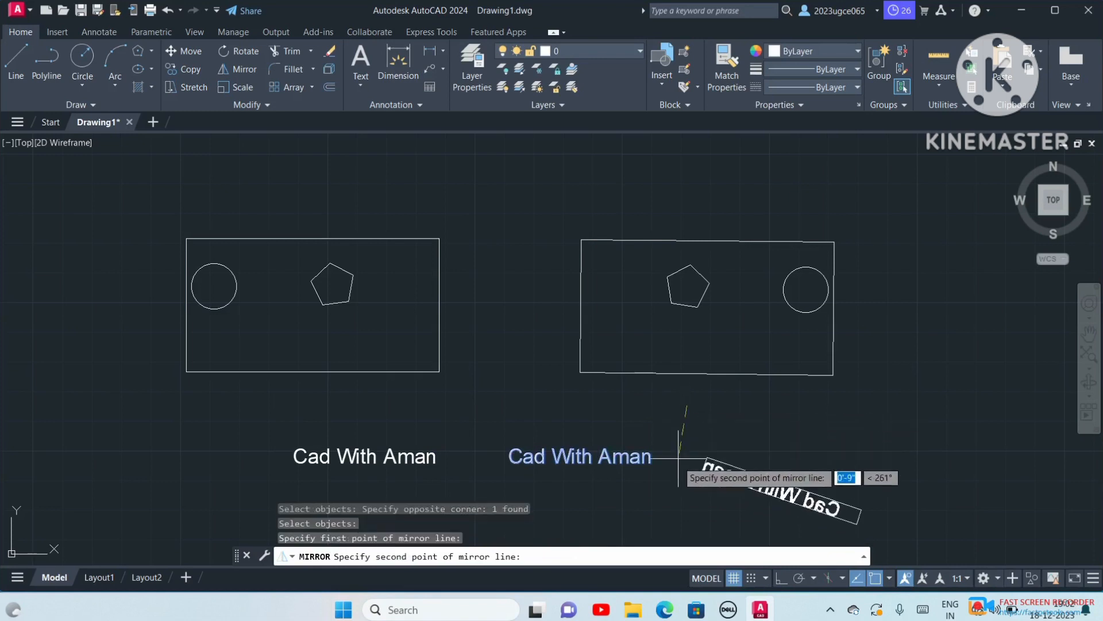
click(687, 526)
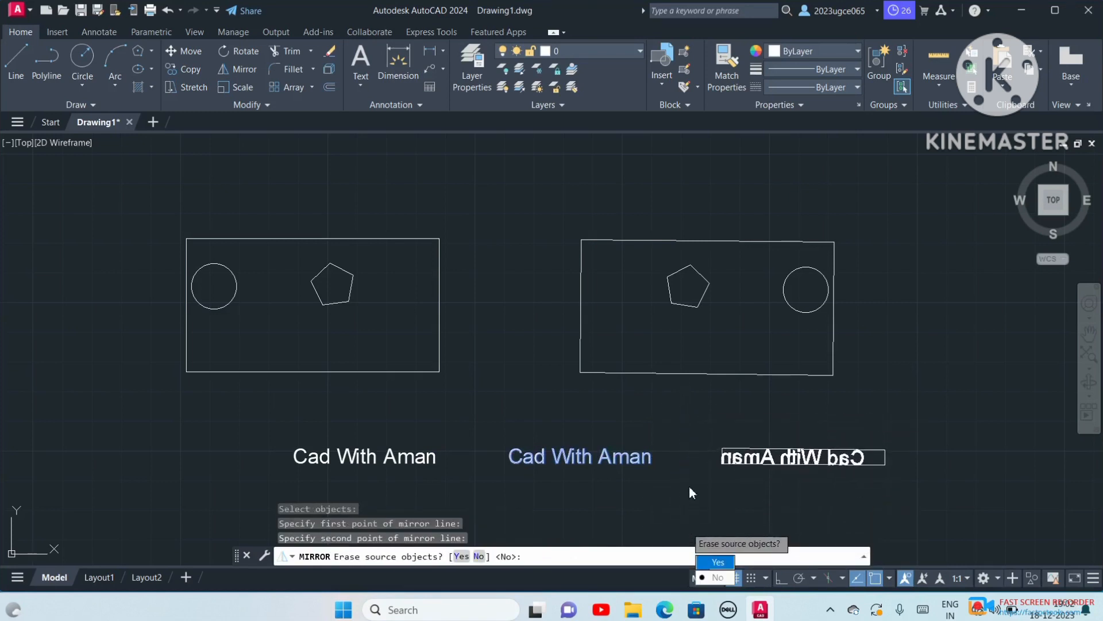
key(Return)
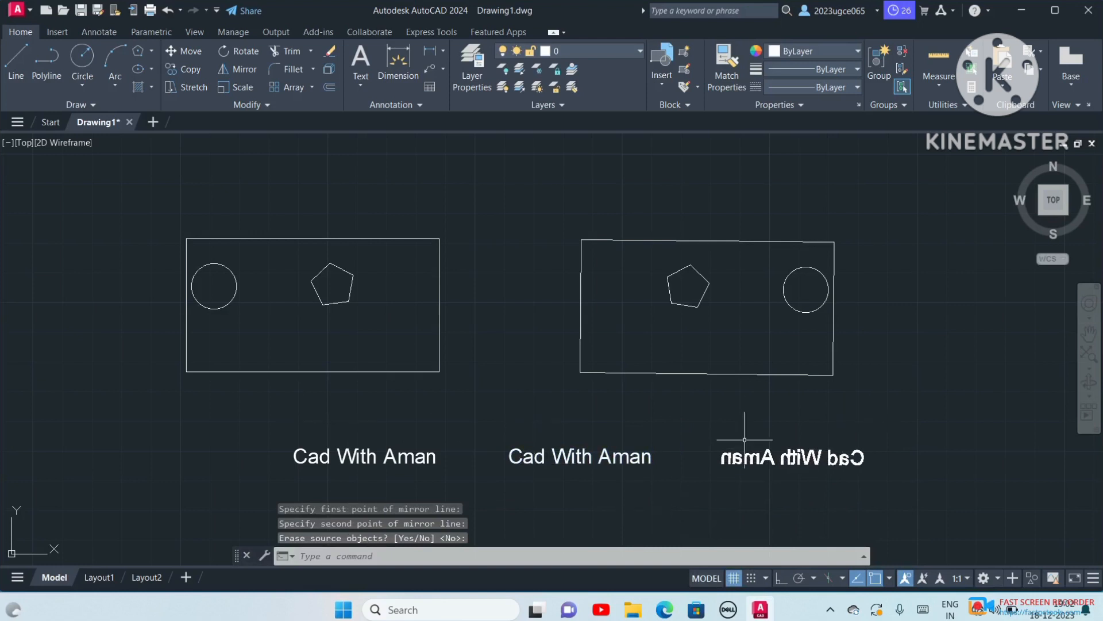
Select both mirrored text copies with a window, leaving the original text unselected.
click(483, 429)
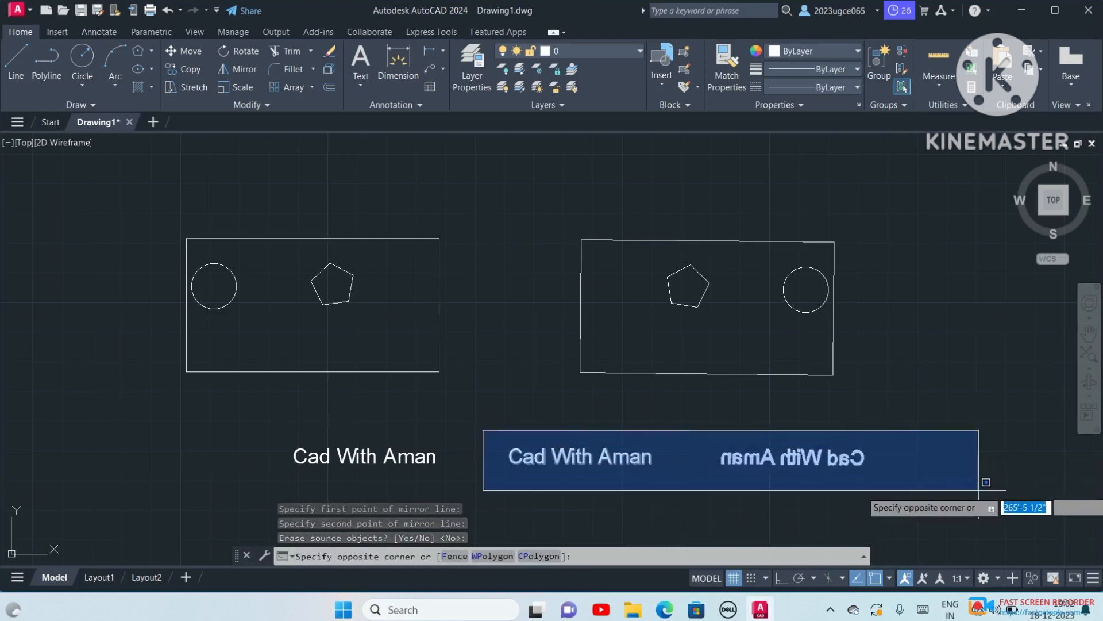
click(912, 489)
click(249, 412)
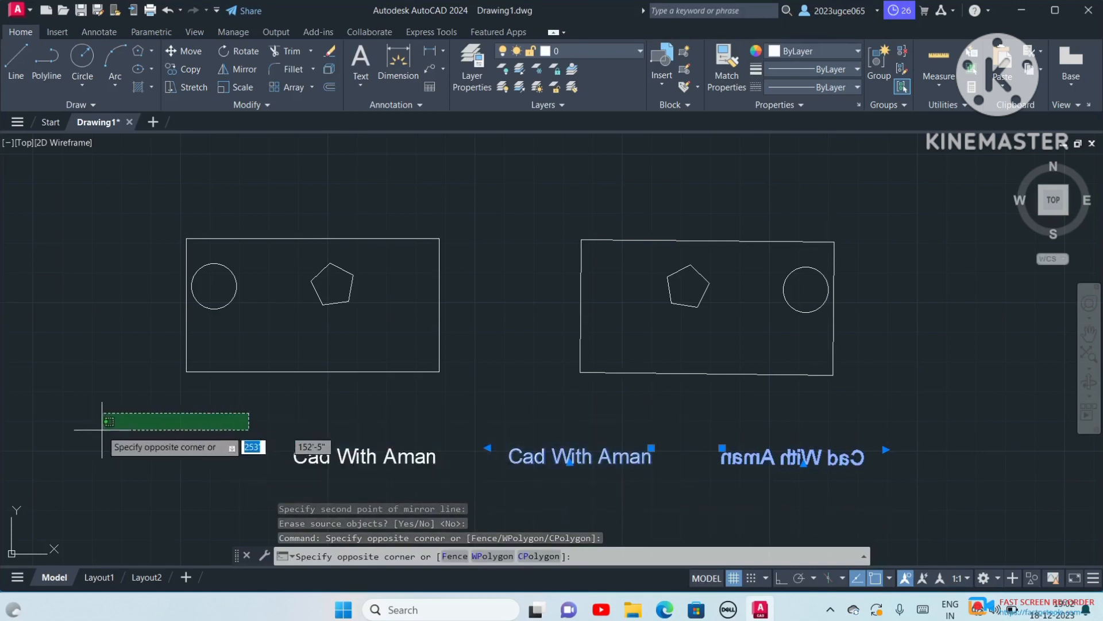
click(156, 452)
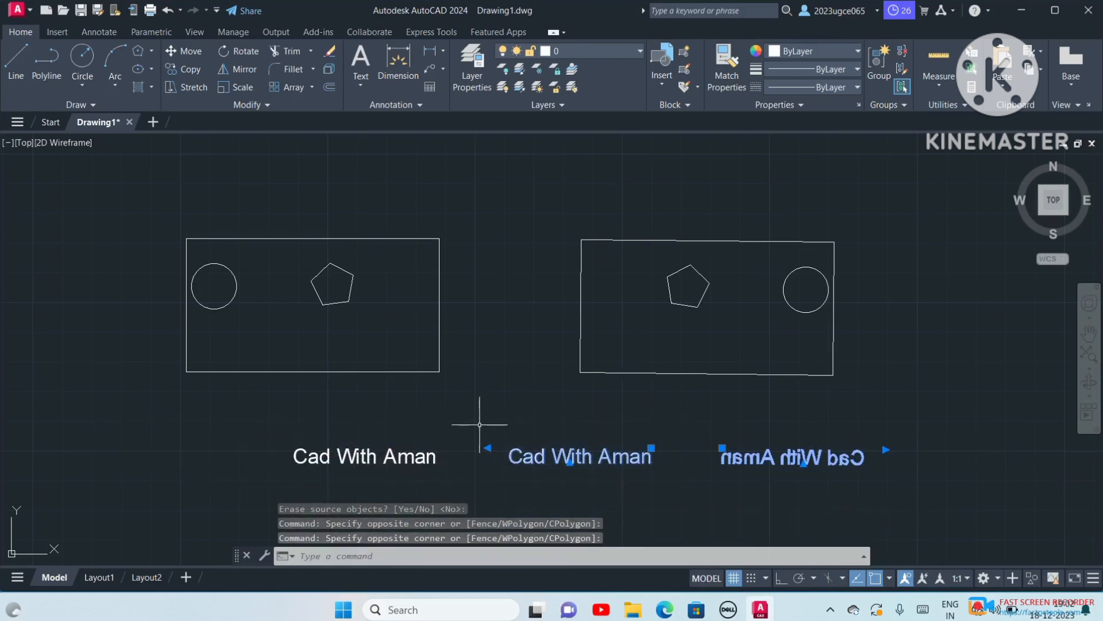